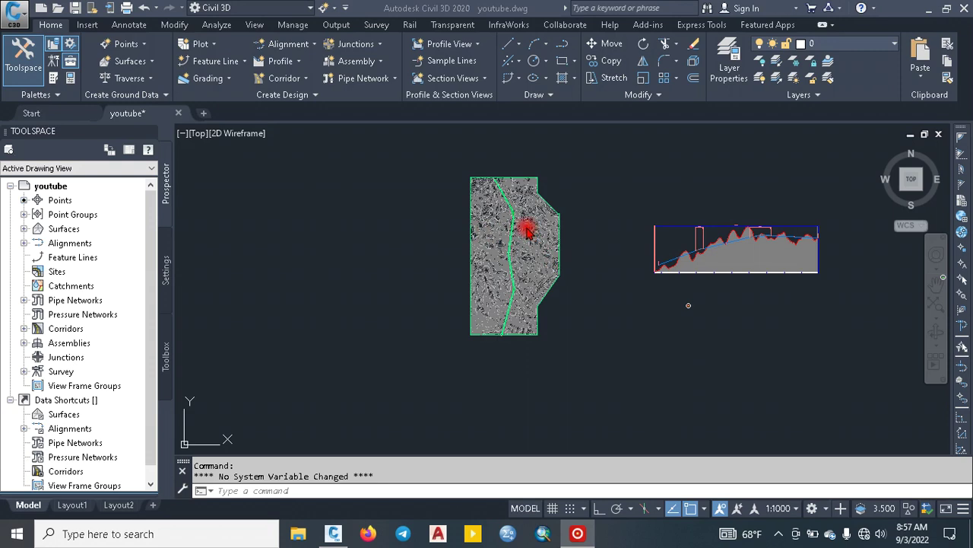
Start the Sample Lines command from the Home tab
scroll(548, 248, down, 2)
scroll(524, 234, up, 2)
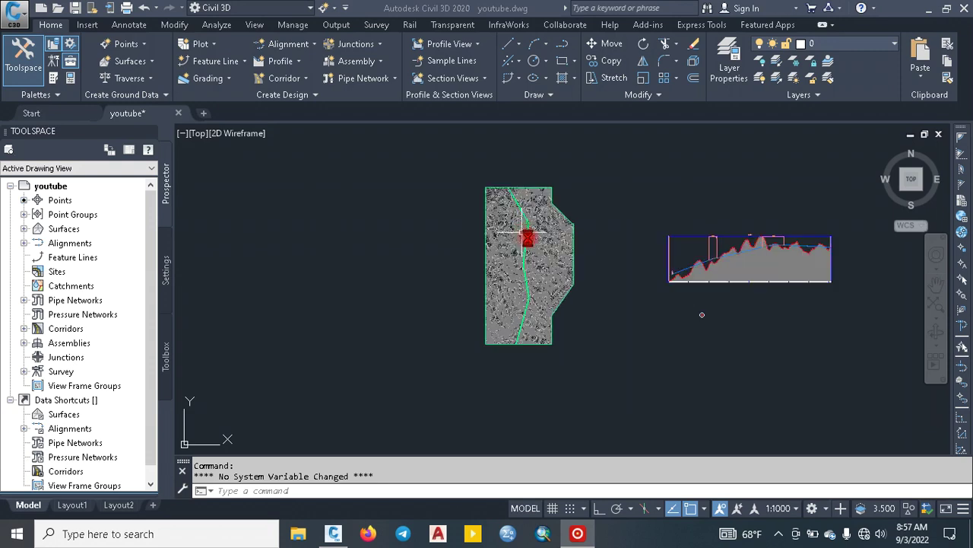
scroll(523, 232, up, 2)
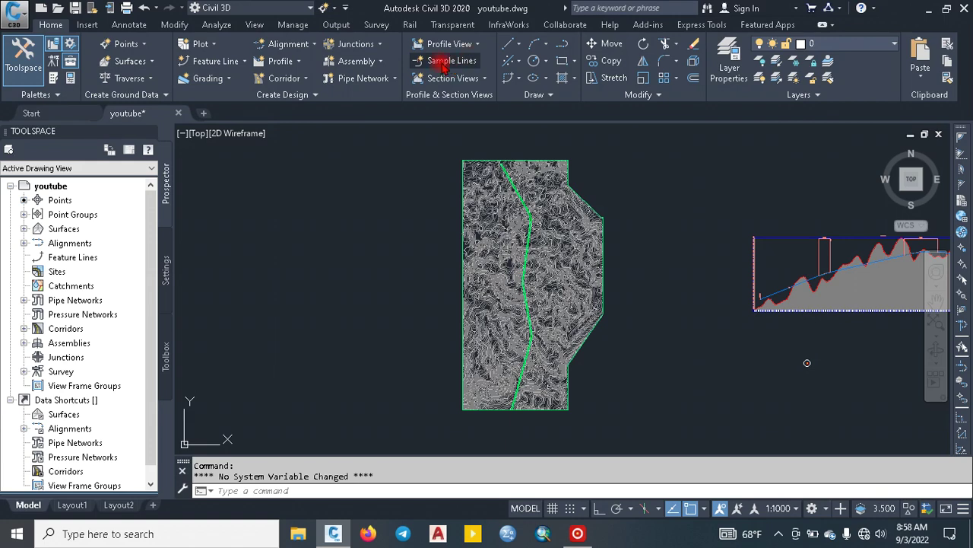
click(444, 65)
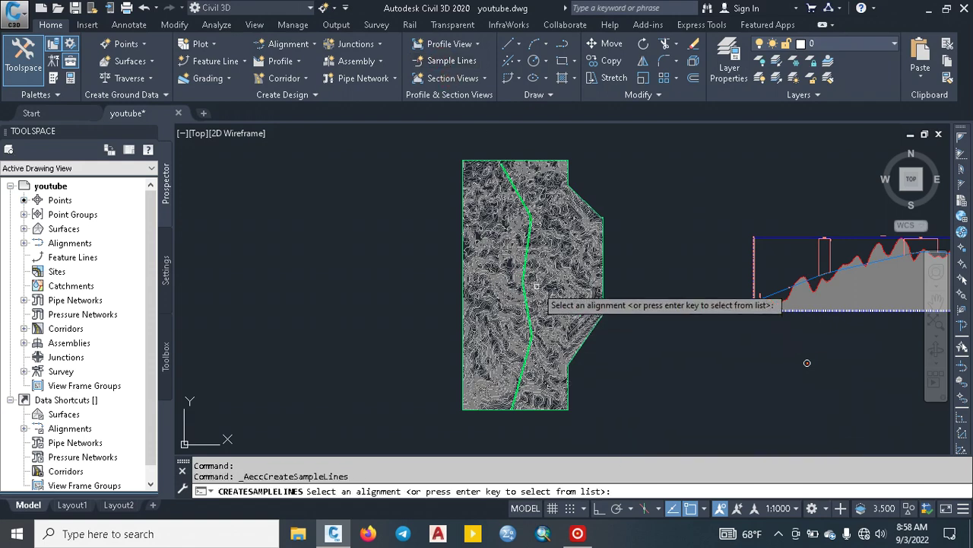
mouse_move(531, 275)
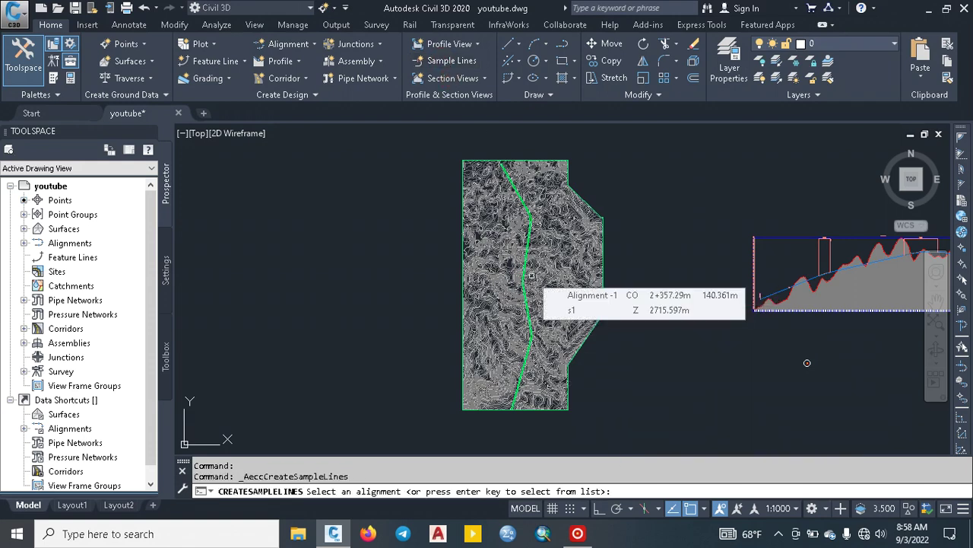
Pick Alignment -1 from the alignment list as the sample line baseline
scroll(532, 275, up, 4)
scroll(529, 274, up, 2)
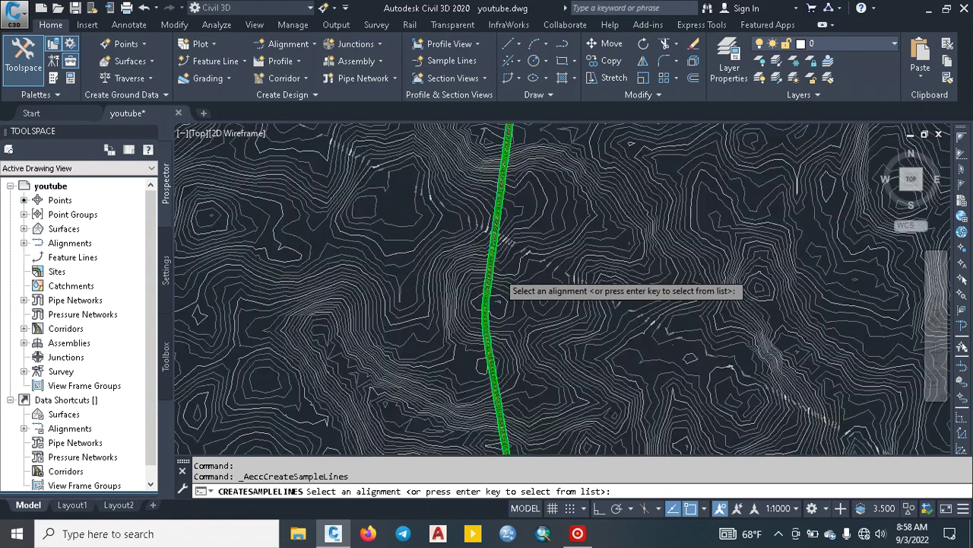
scroll(495, 269, up, 2)
scroll(485, 263, up, 2)
scroll(473, 261, up, 3)
scroll(445, 255, up, 2)
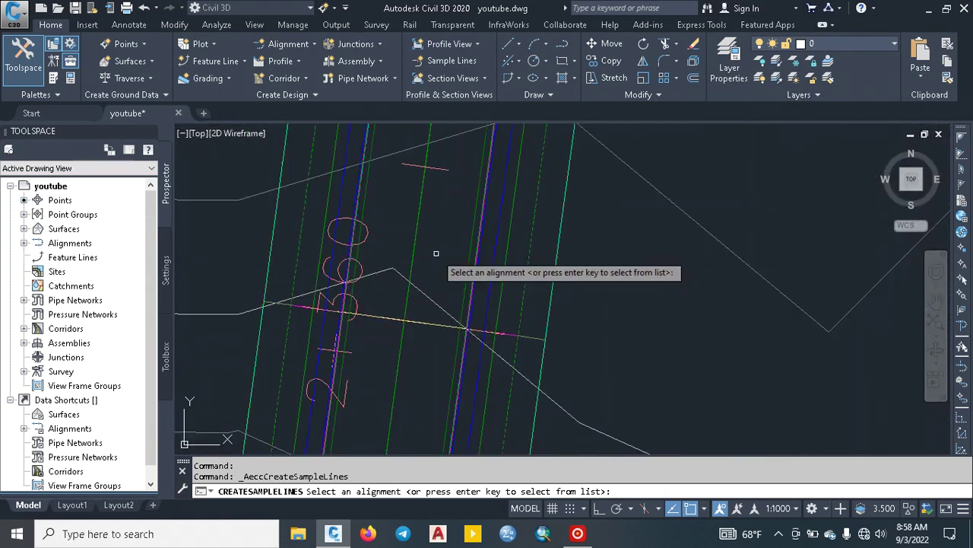
key(Return)
click(422, 208)
click(385, 212)
click(490, 347)
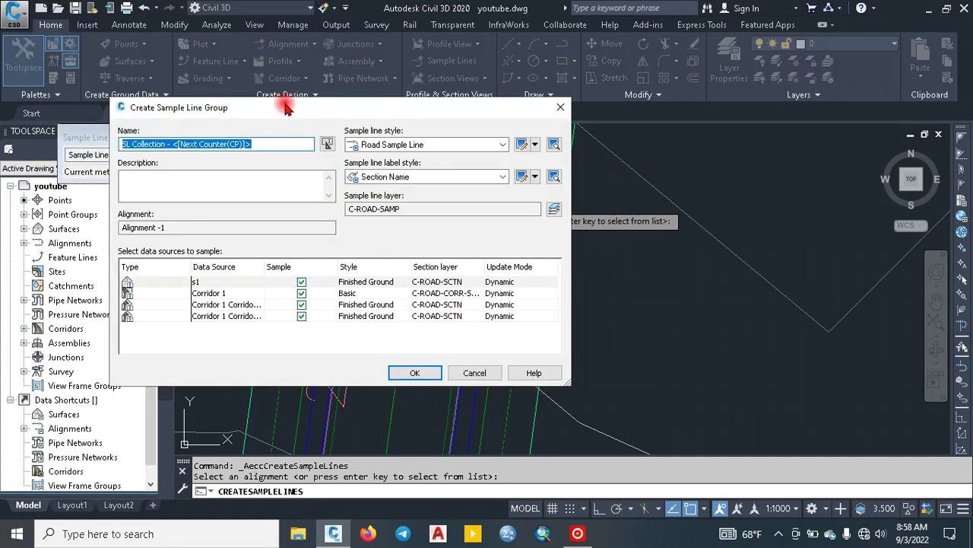
Name the new sample line group 'SL Collection 1' and create it
drag(289, 109, 414, 100)
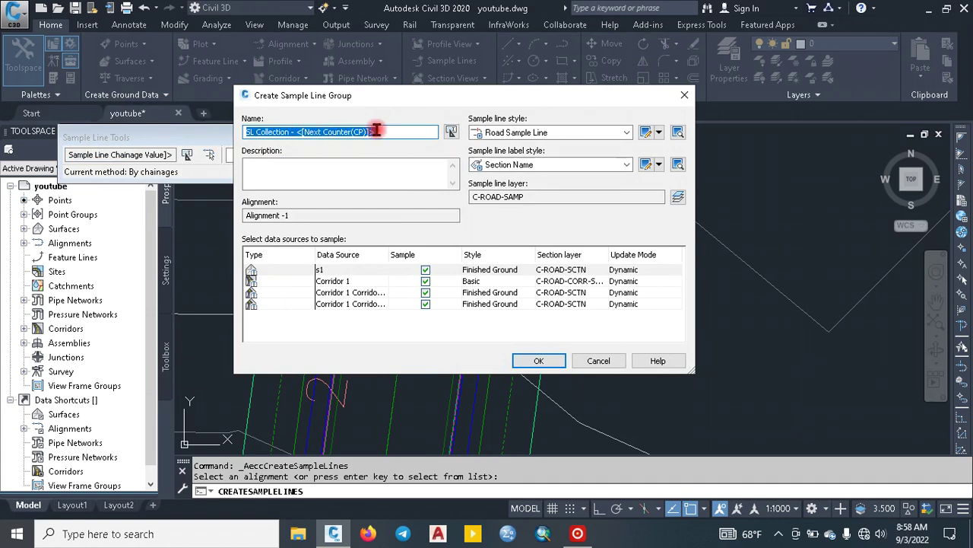
drag(371, 133, 290, 133)
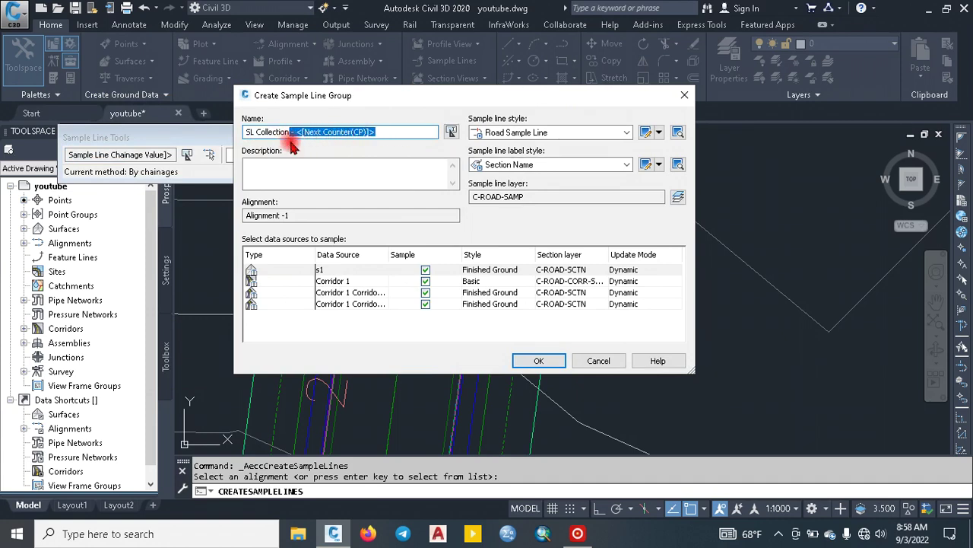
text(1)
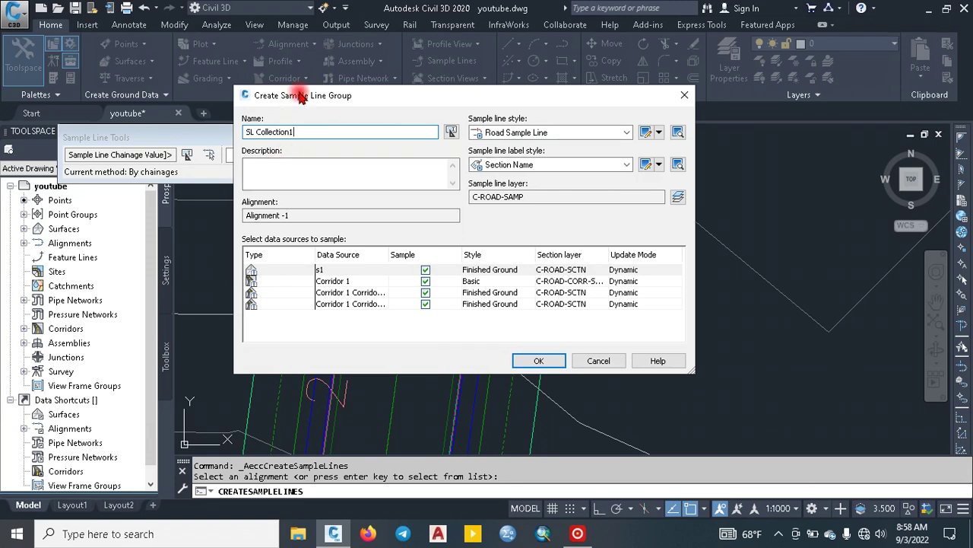
key(BackSpace)
text(1)
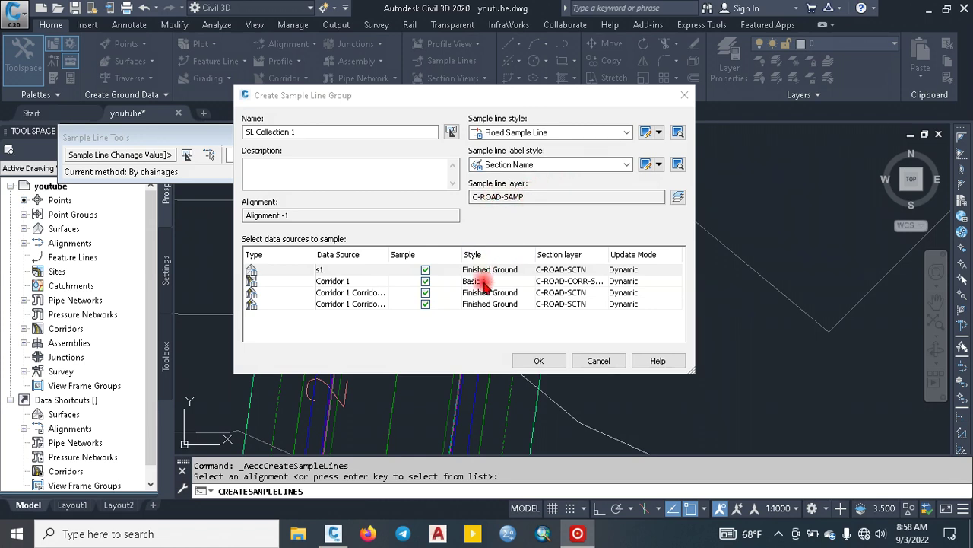
click(539, 362)
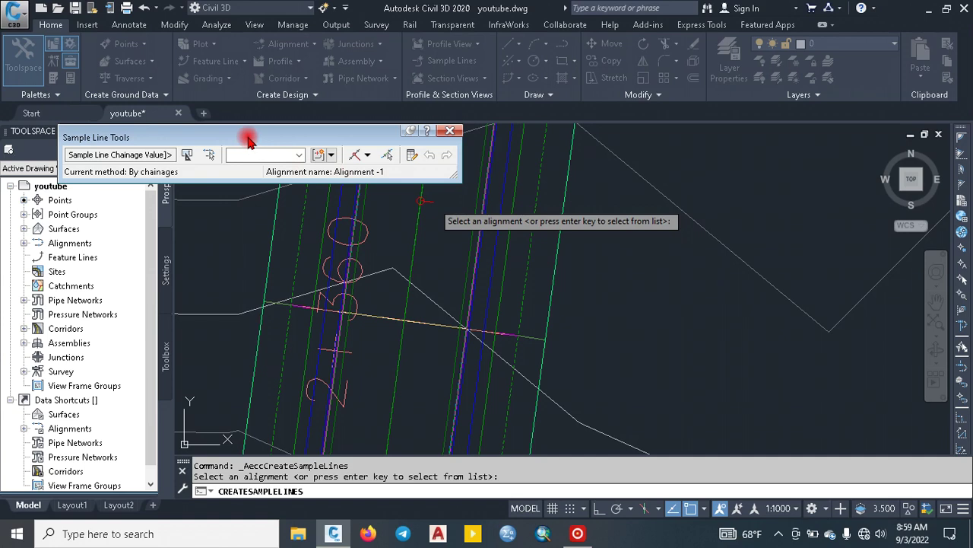
drag(248, 142, 481, 94)
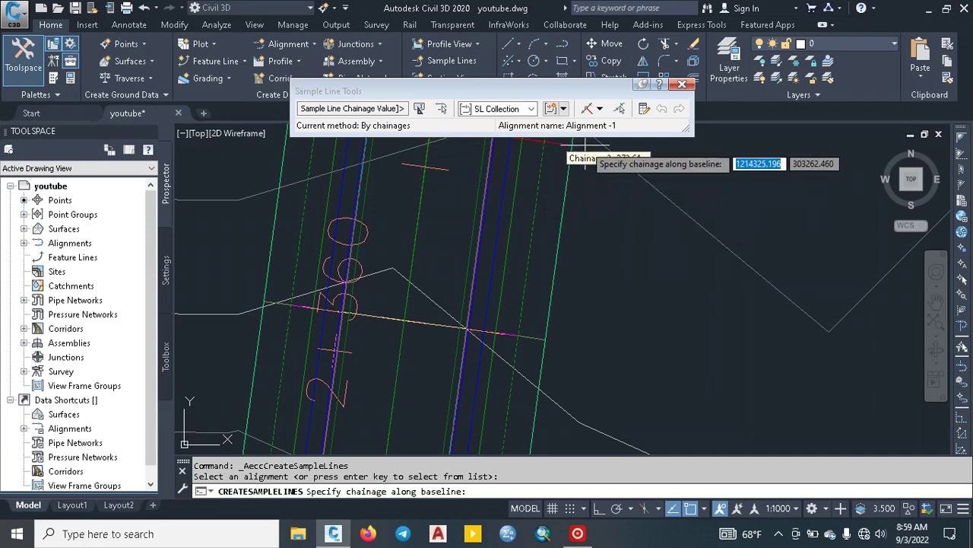
Switch the sample line creation method to By range of chainages
click(599, 109)
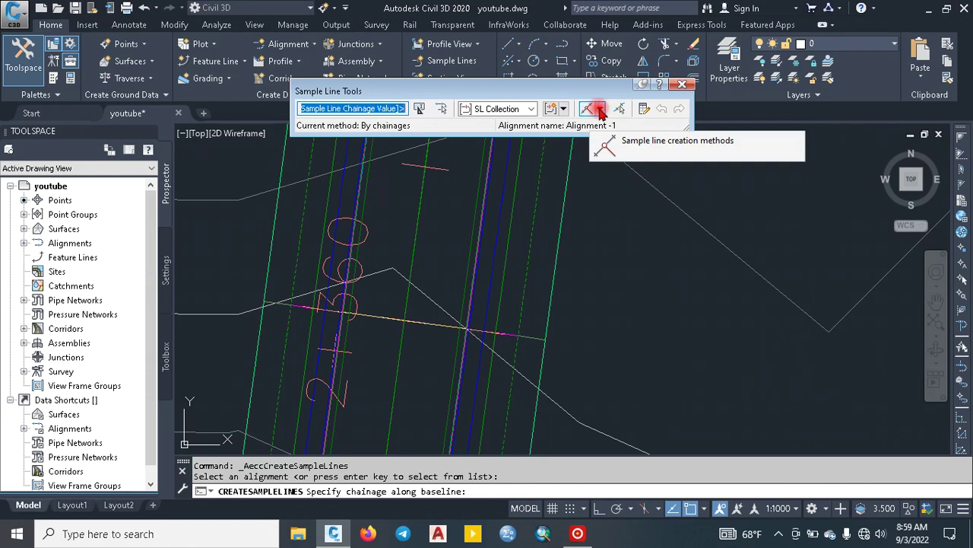
click(600, 110)
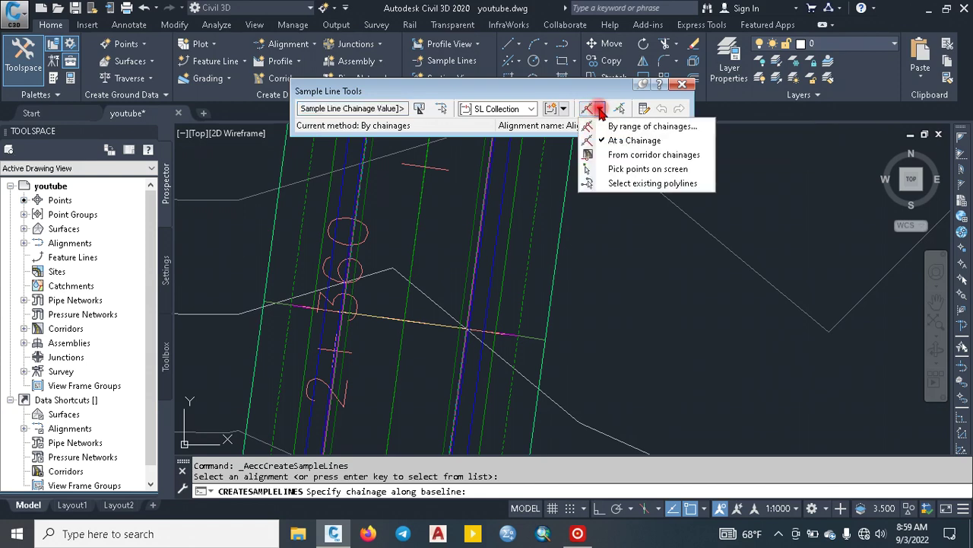
click(617, 143)
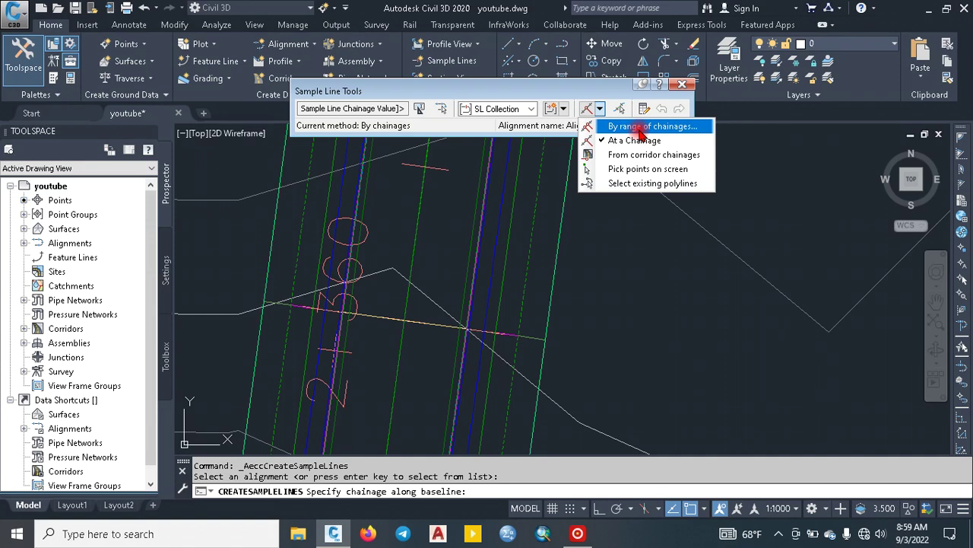
click(641, 128)
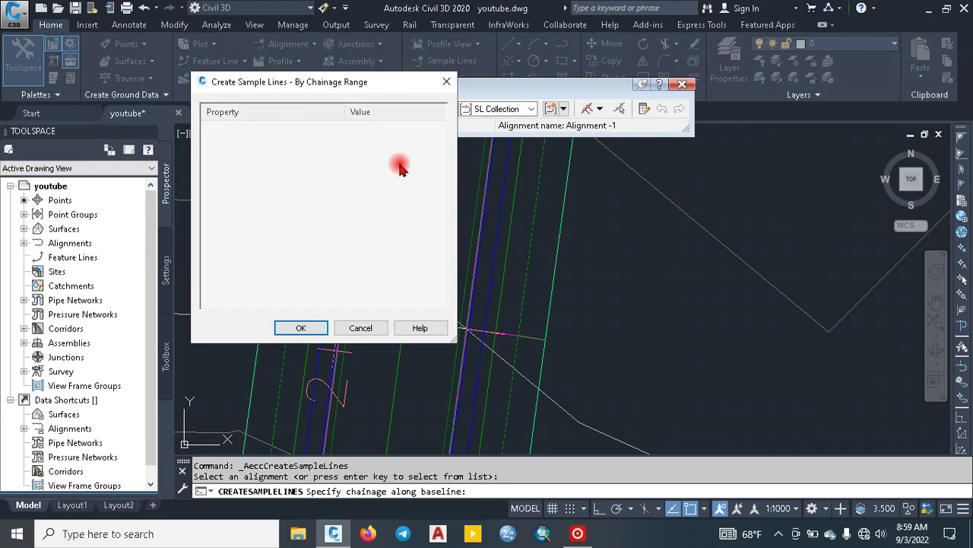
Set the left swath width to 50 m in the chainage range settings
scroll(277, 201, down, 5)
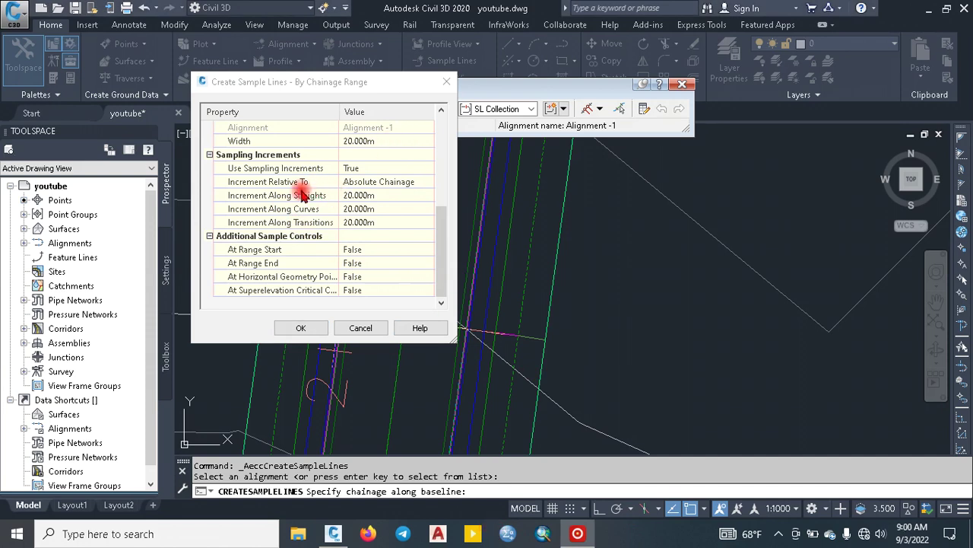
scroll(300, 196, up, 5)
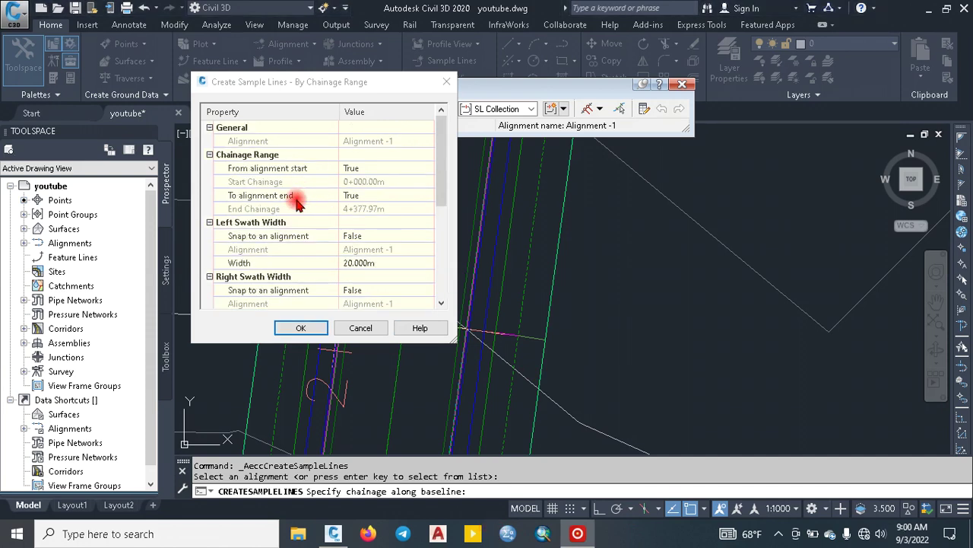
click(444, 163)
drag(444, 164, 443, 204)
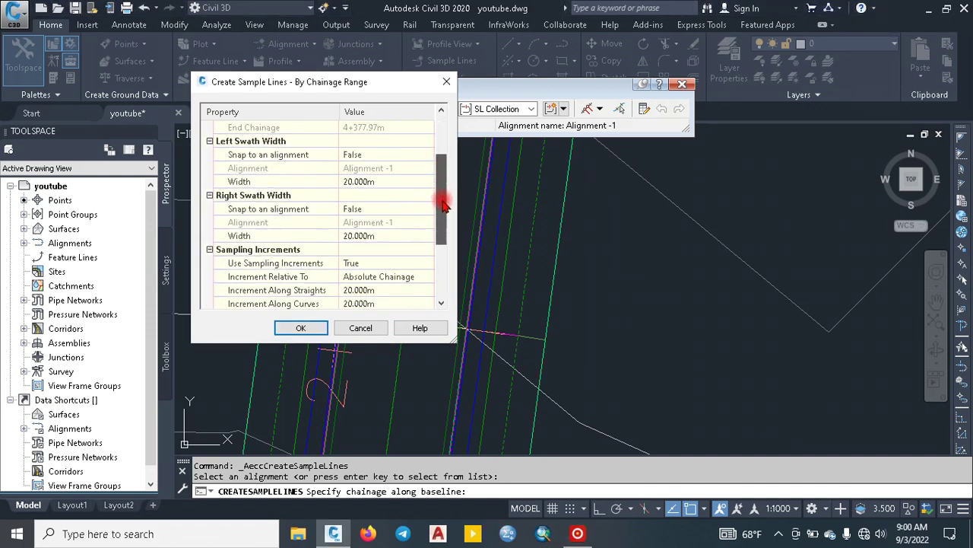
drag(443, 204, 438, 190)
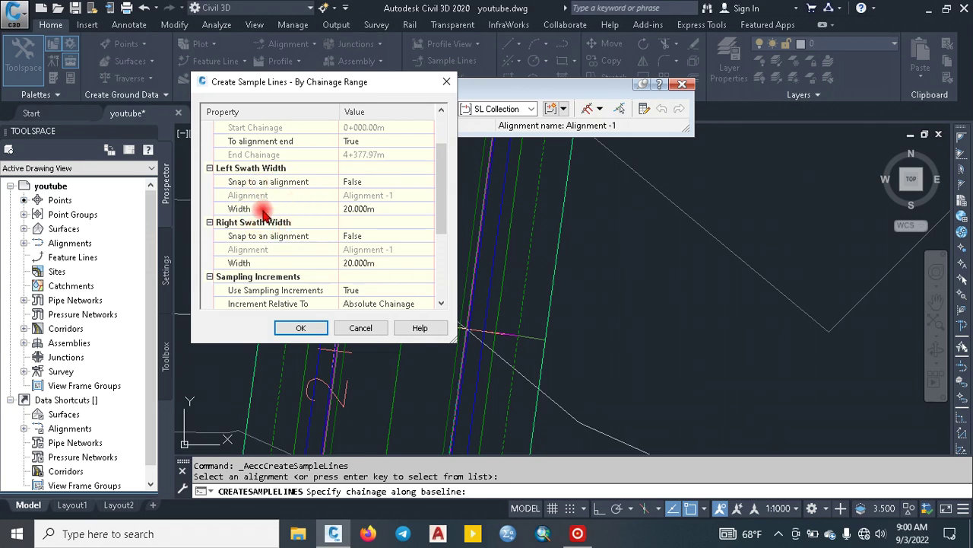
click(352, 213)
click(353, 211)
key(BackSpace)
key(BackSpace)
key(BackSpace)
key(BackSpace)
text(50.)
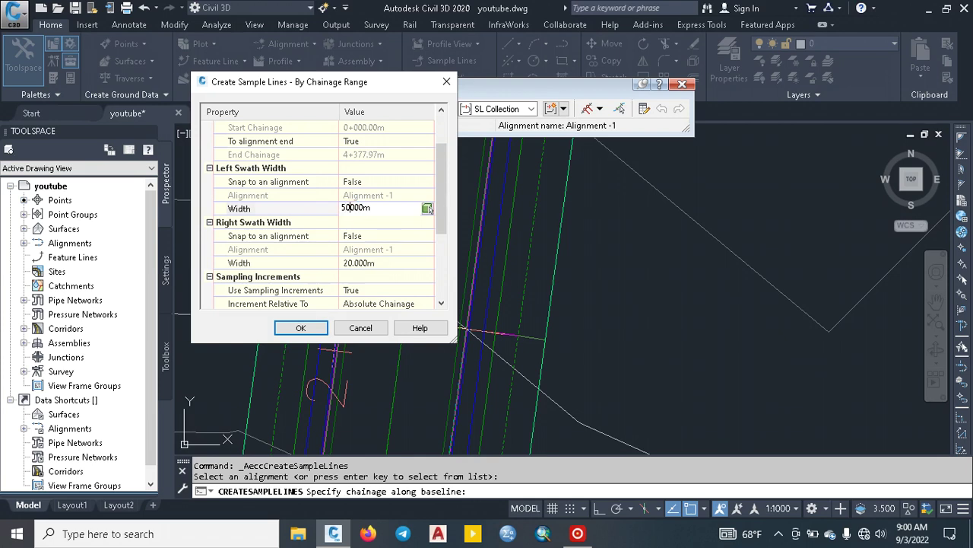
text(.)
Set the right swath width to 50 m and generate sample lines every 20 m
click(347, 262)
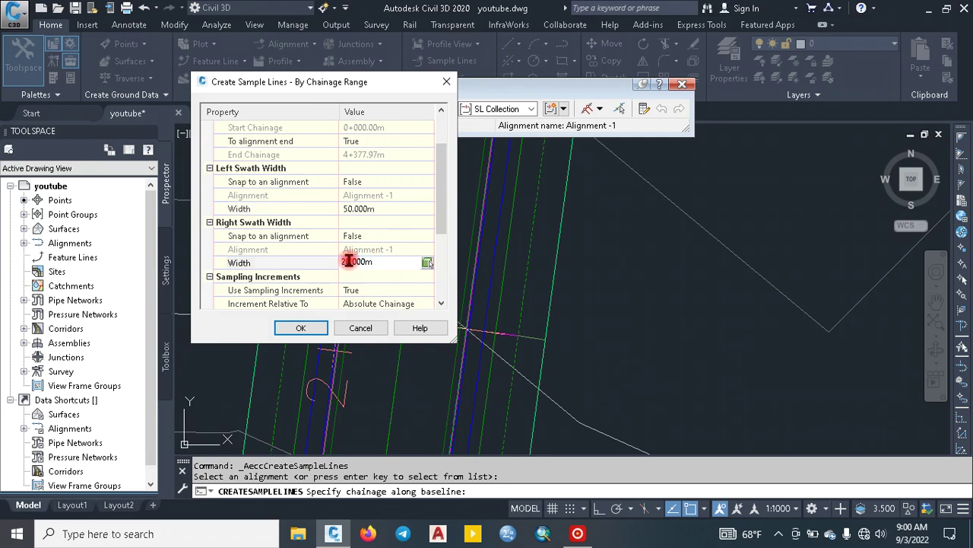
key(BackSpace)
text(5)
click(329, 263)
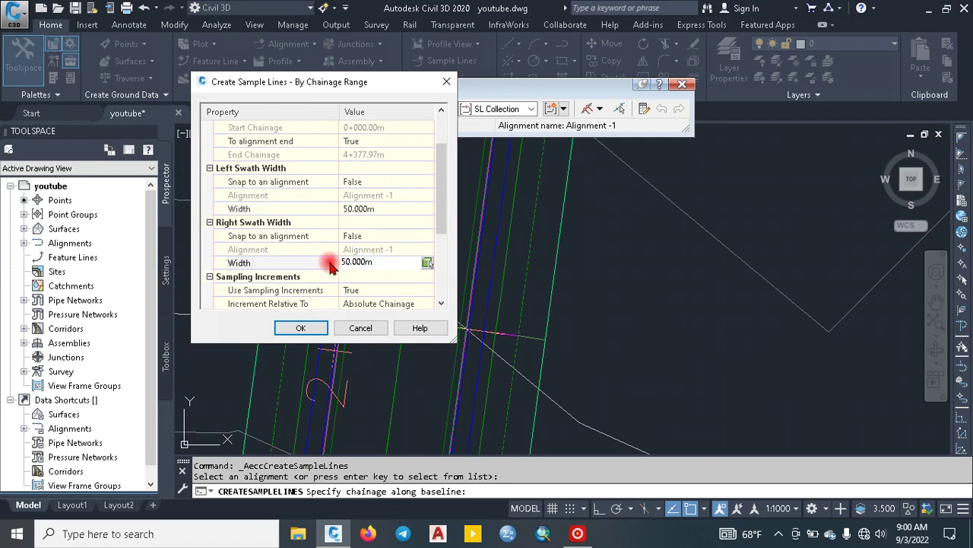
drag(440, 219, 443, 254)
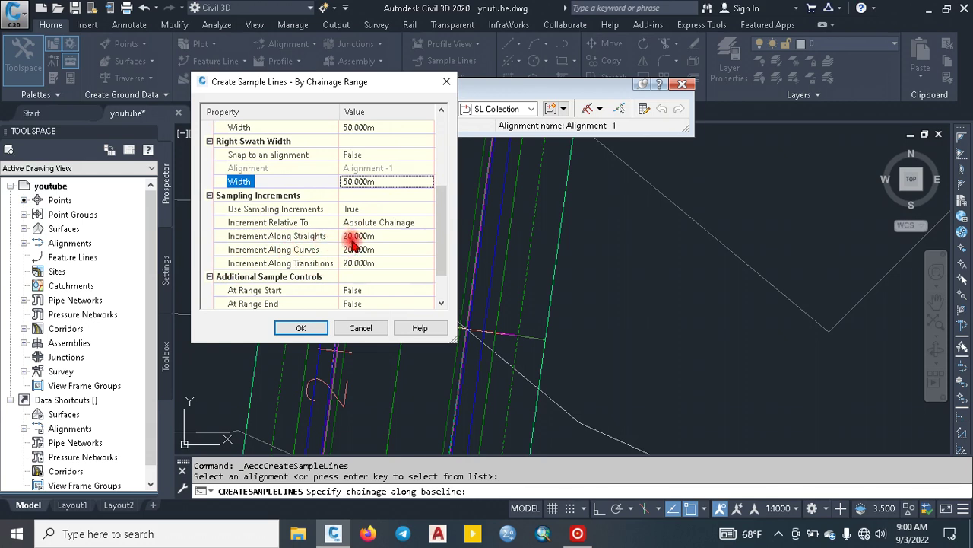
scroll(352, 242, down, 1)
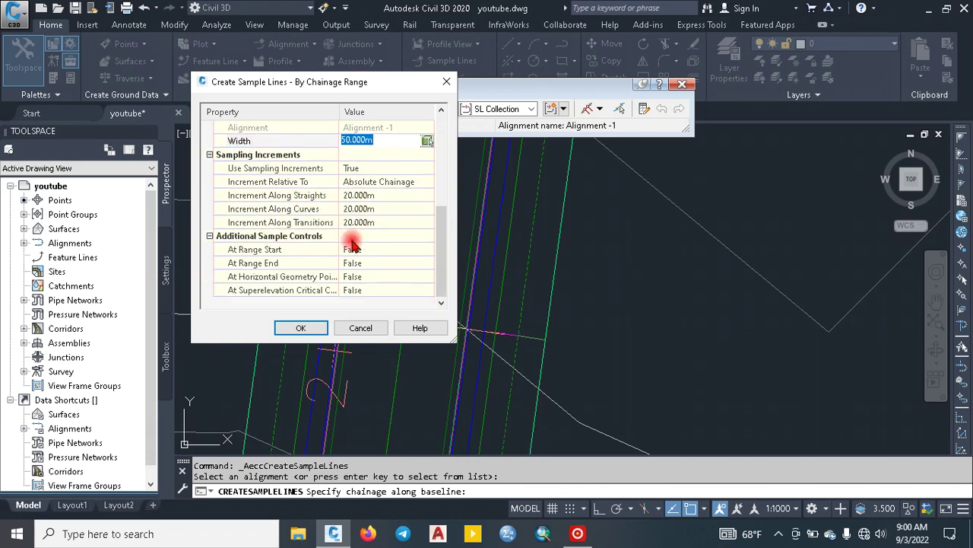
click(304, 328)
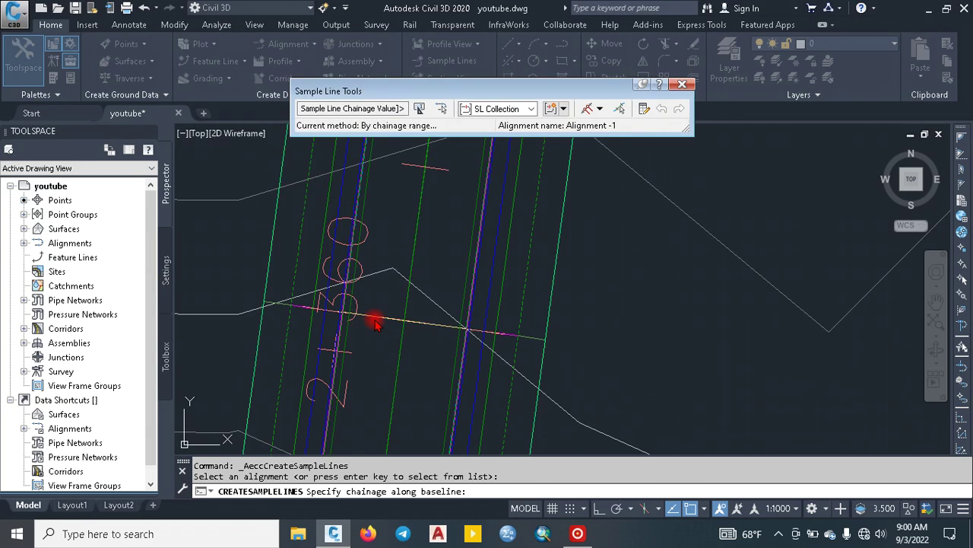
click(473, 315)
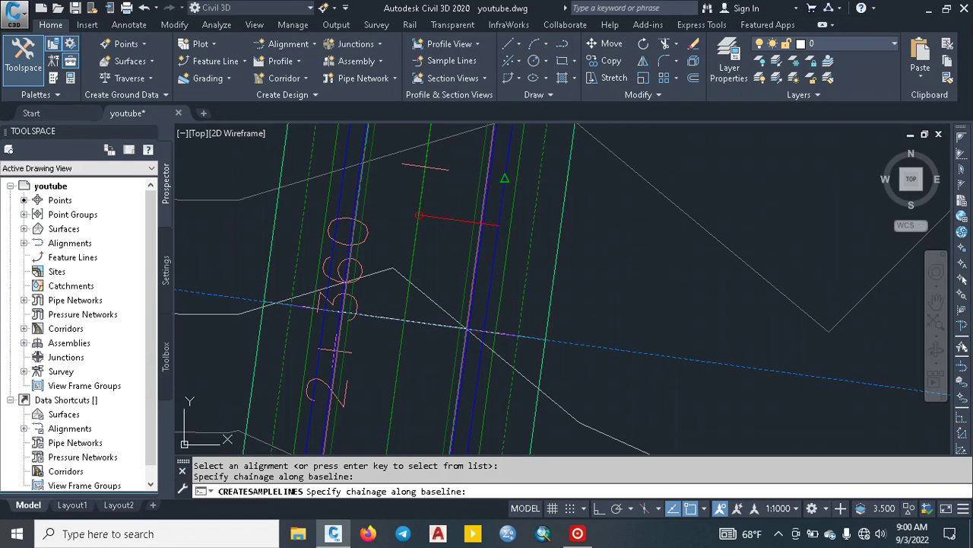
key(Escape)
scroll(398, 267, down, 2)
scroll(398, 267, down, 2)
scroll(399, 269, down, 2)
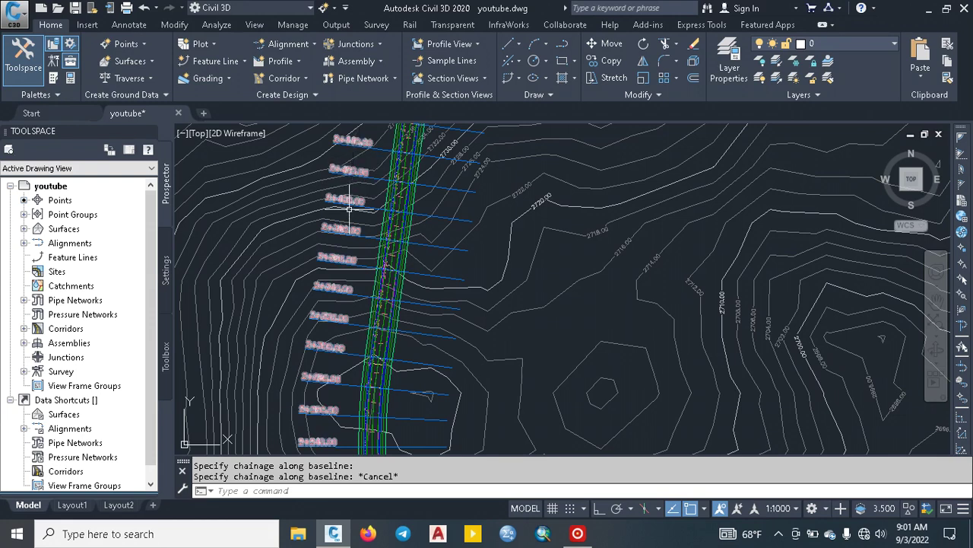
scroll(405, 183, up, 3)
scroll(406, 185, up, 2)
scroll(406, 185, up, 3)
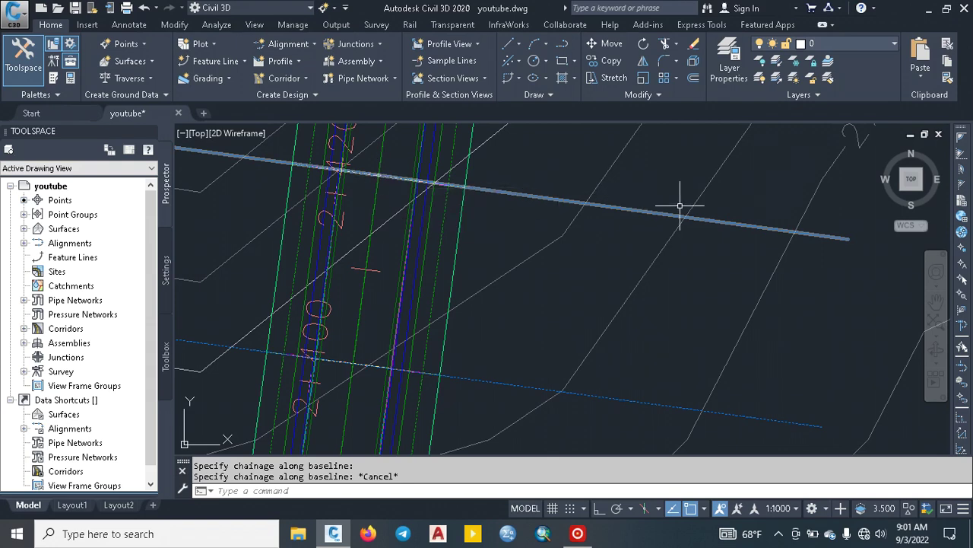
scroll(372, 213, down, 3)
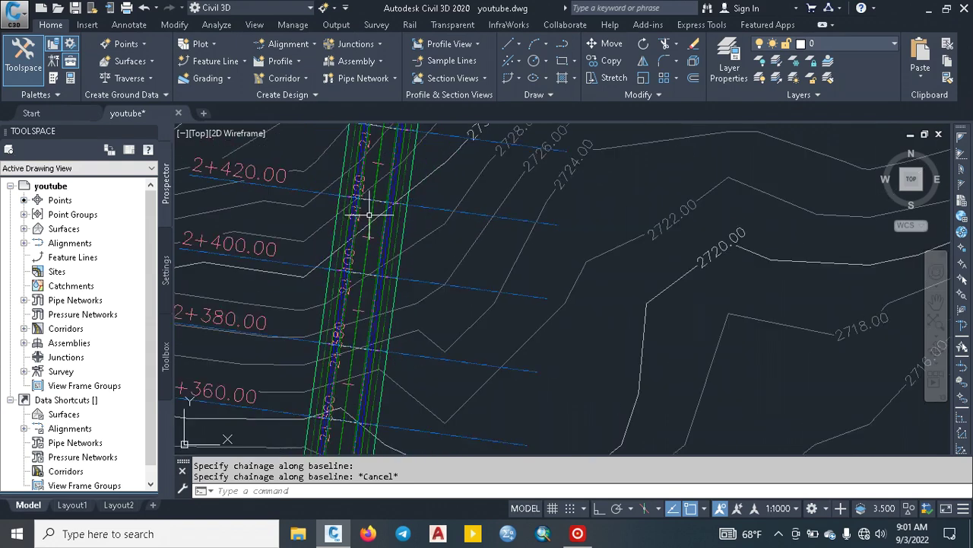
scroll(361, 207, down, 2)
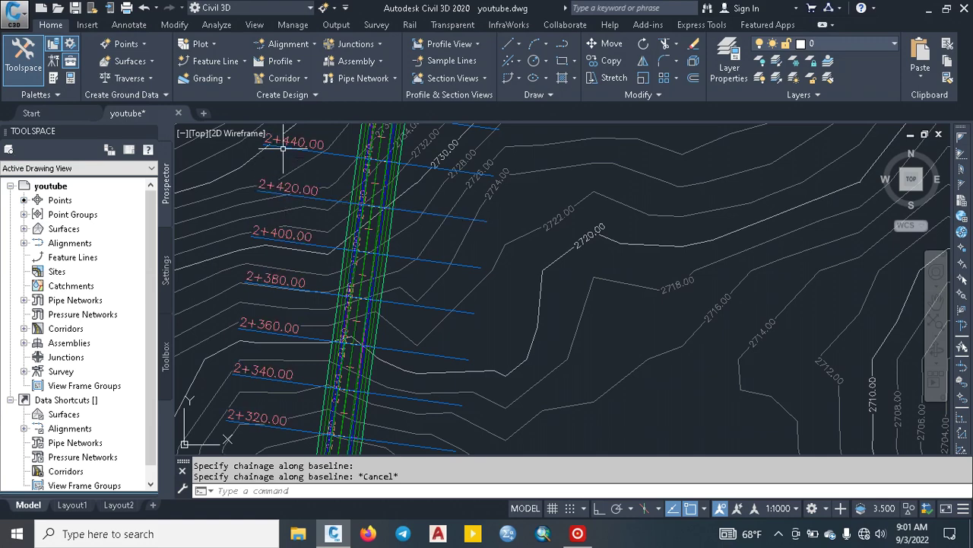
scroll(337, 251, down, 3)
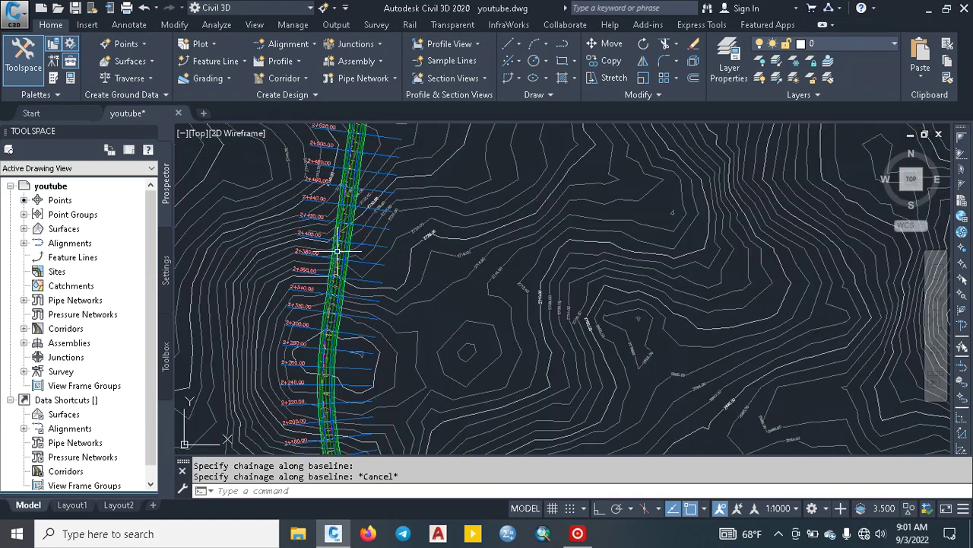
scroll(337, 251, down, 2)
scroll(355, 285, down, 2)
scroll(362, 325, down, 2)
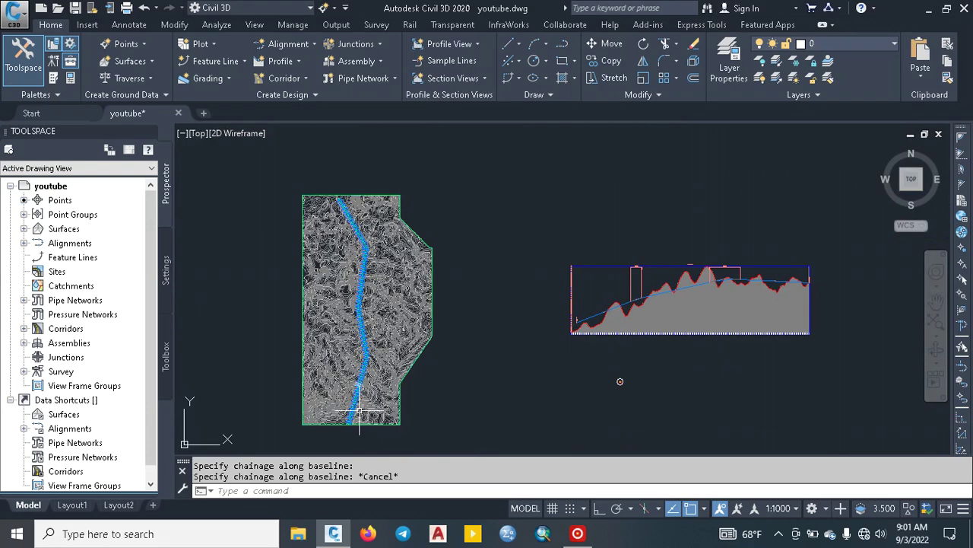
scroll(350, 403, up, 3)
scroll(346, 399, up, 3)
scroll(343, 387, up, 2)
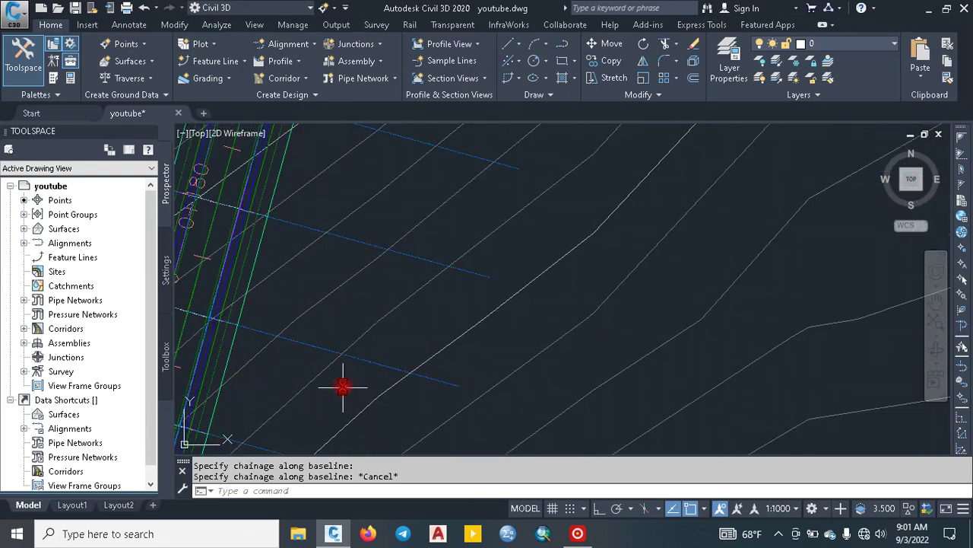
scroll(343, 384, down, 1)
mouse_move(343, 381)
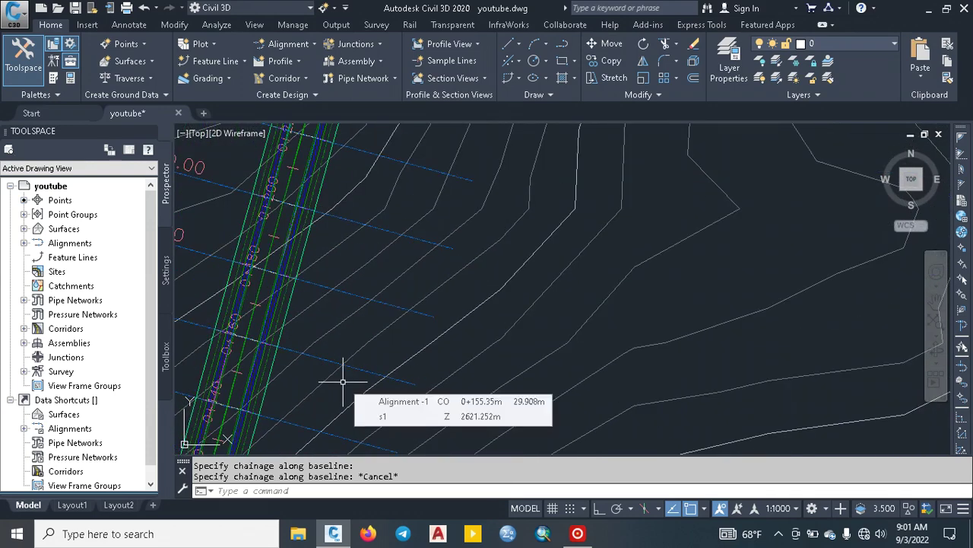
scroll(365, 312, down, 2)
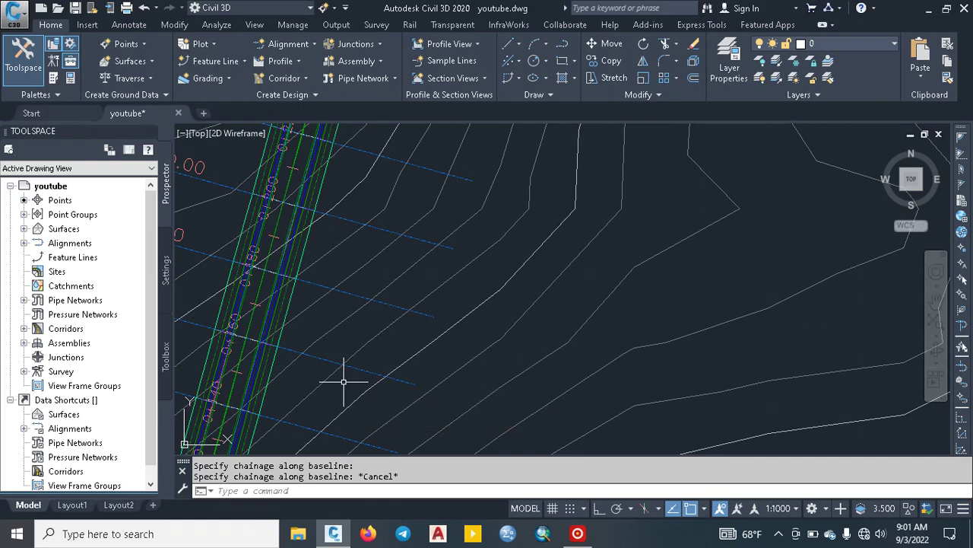
scroll(369, 312, down, 5)
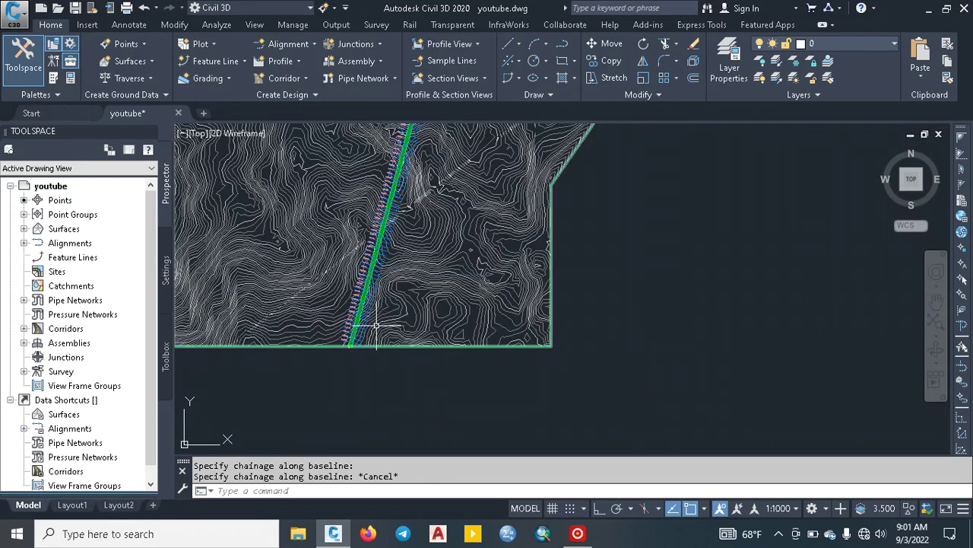
scroll(354, 346, up, 2)
scroll(346, 343, up, 2)
scroll(355, 334, up, 2)
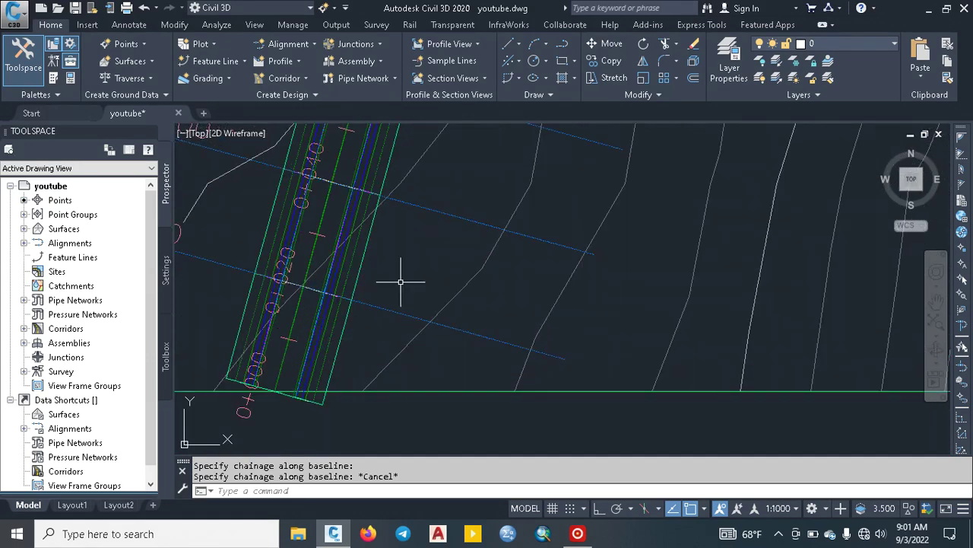
scroll(411, 267, down, 3)
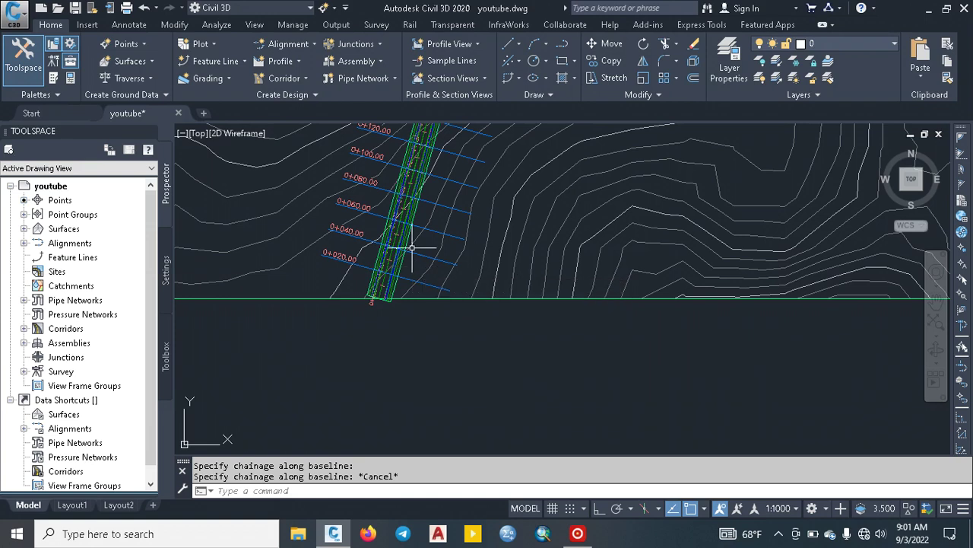
click(483, 79)
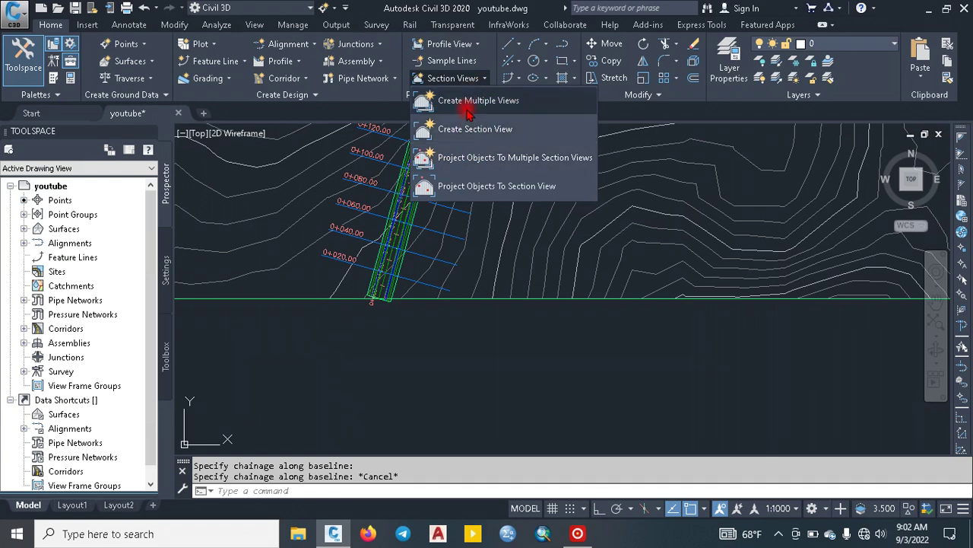
Review section view options for the sample line at 0+060, then cancel the selection
click(467, 239)
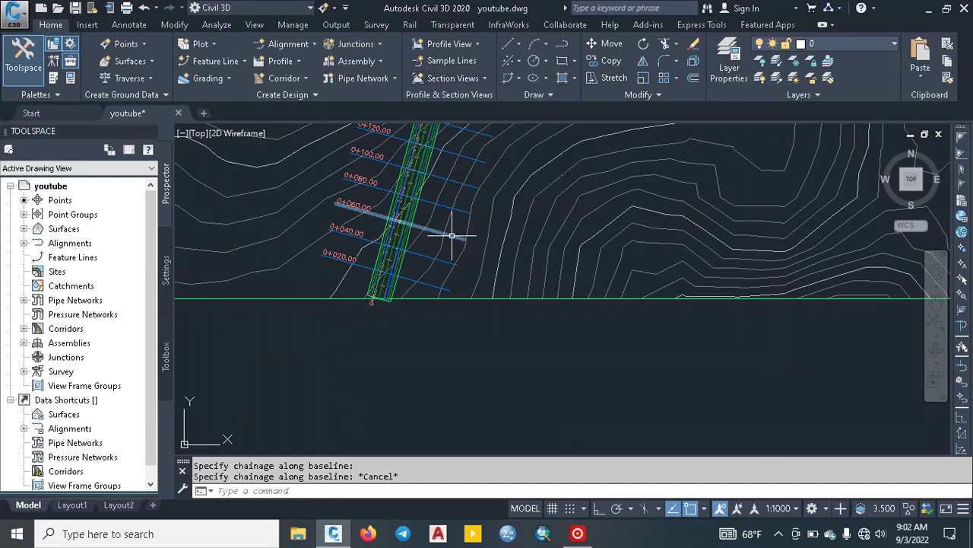
click(453, 236)
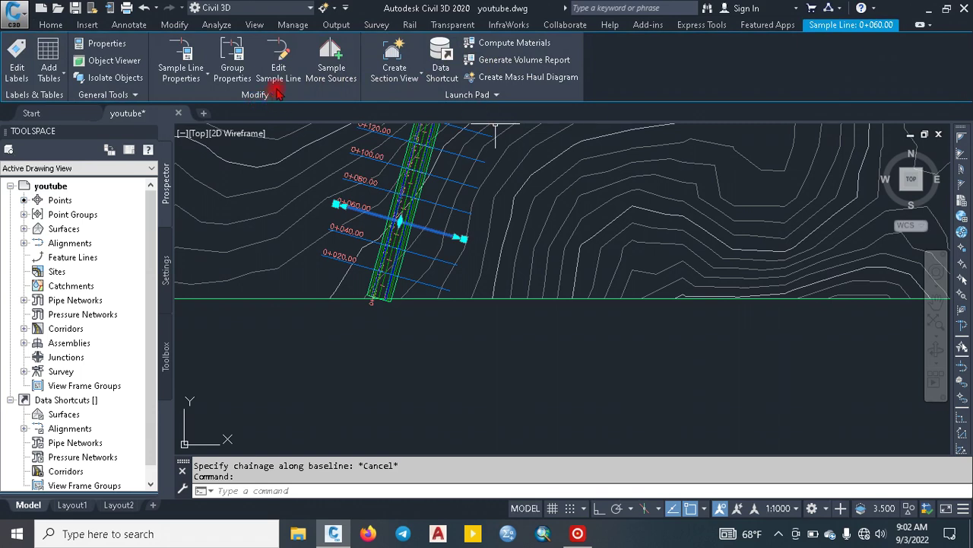
click(419, 74)
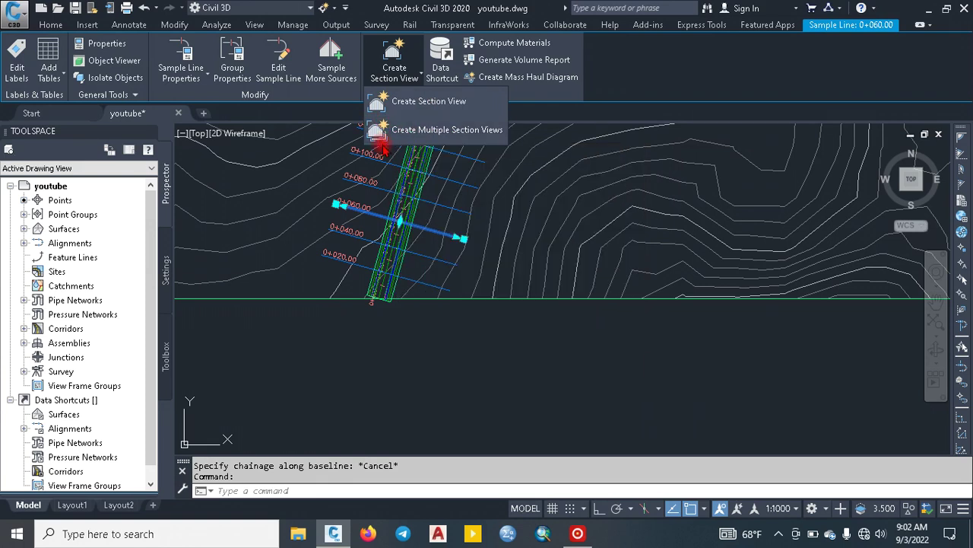
click(382, 149)
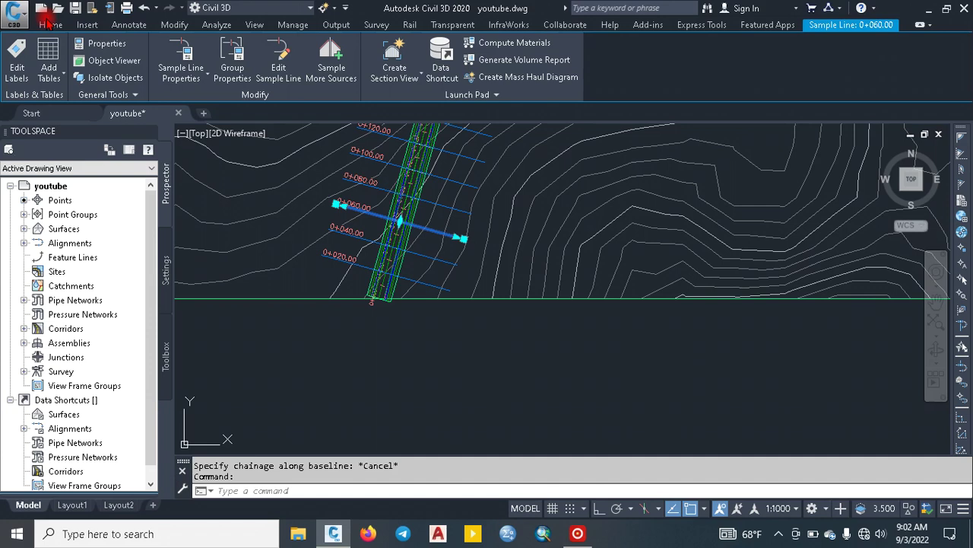
key(Escape)
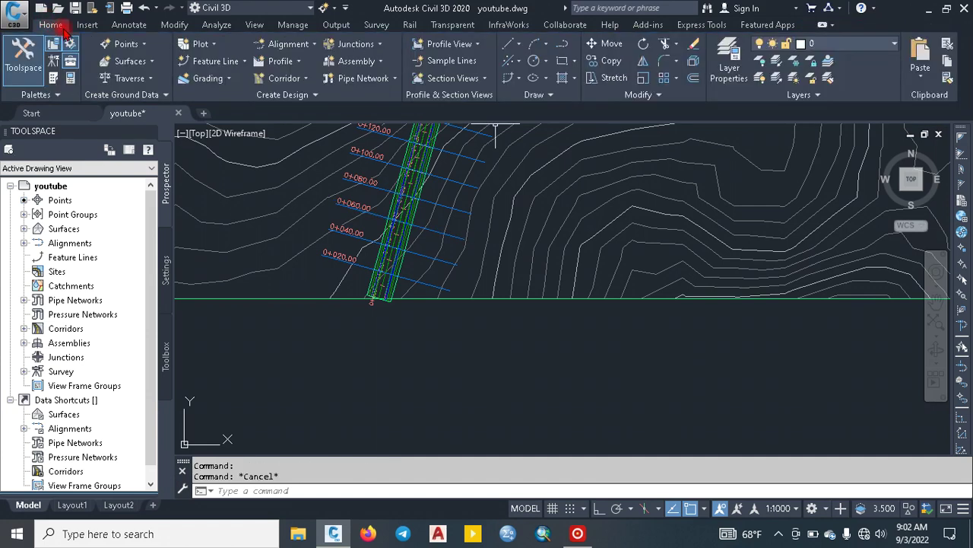
Launch Create Multiple Views from the Section Views commands
click(485, 78)
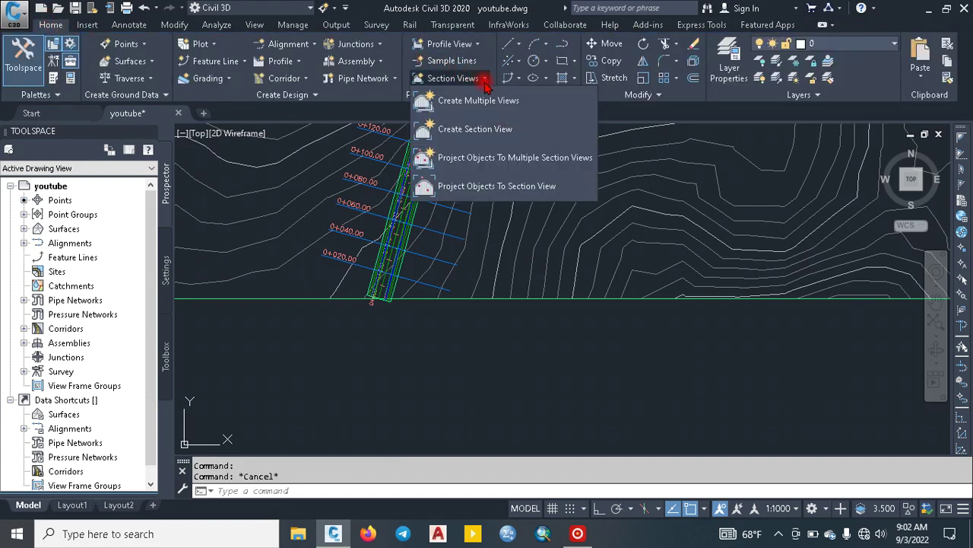
click(473, 106)
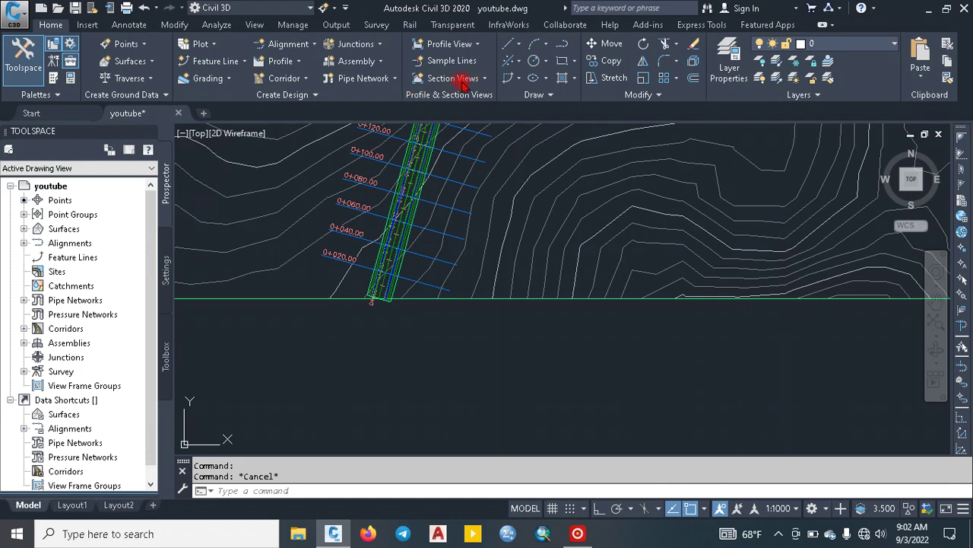
click(461, 83)
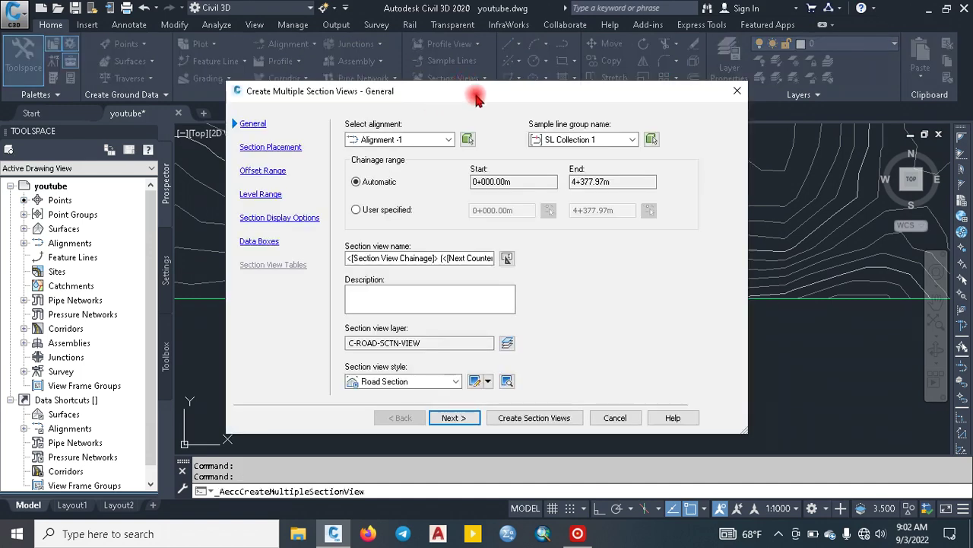
Keep Alignment -1 and the Road Section view style, and continue to Section Placement
drag(475, 98, 478, 77)
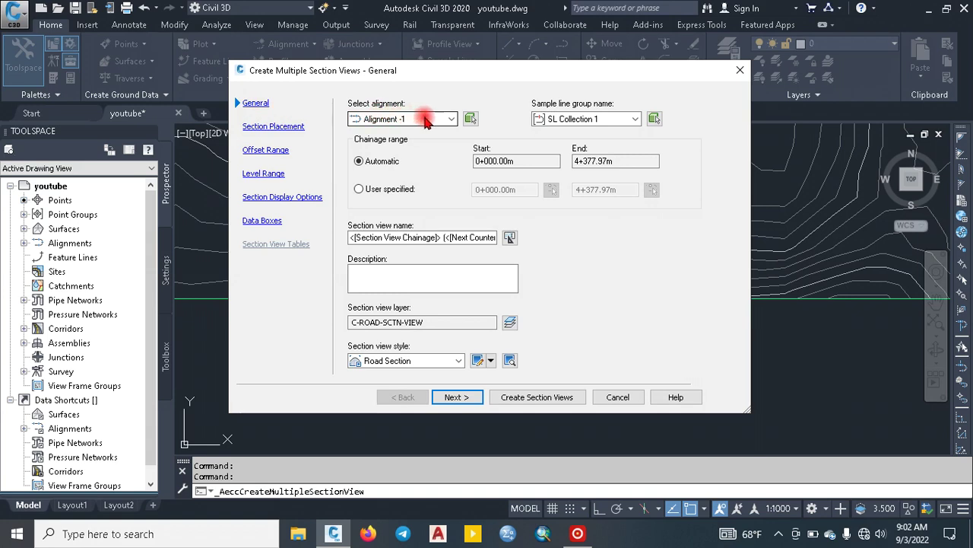
click(451, 120)
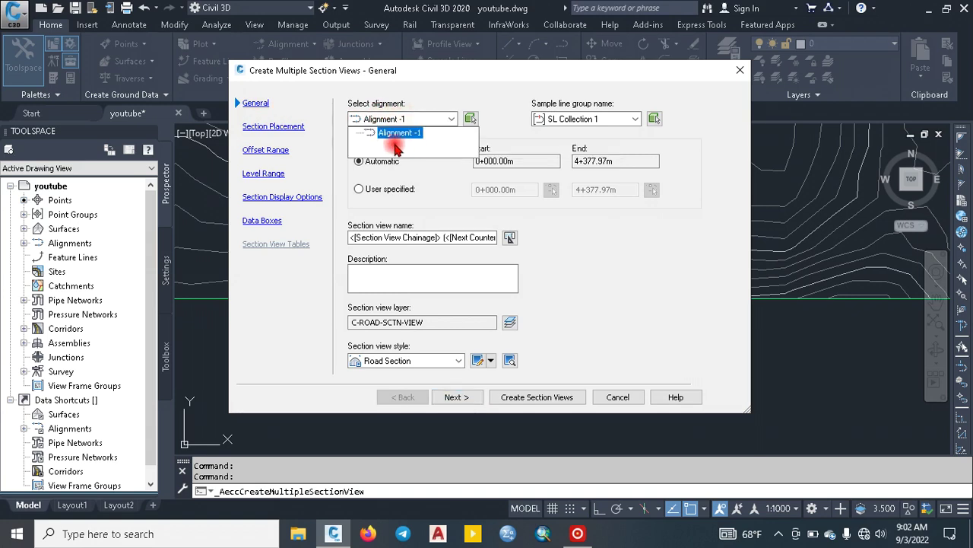
click(451, 119)
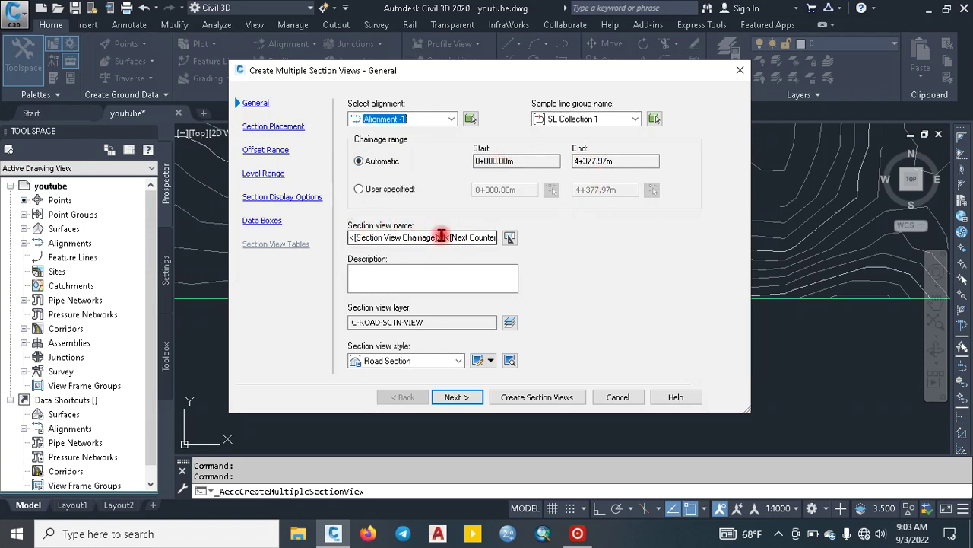
click(408, 274)
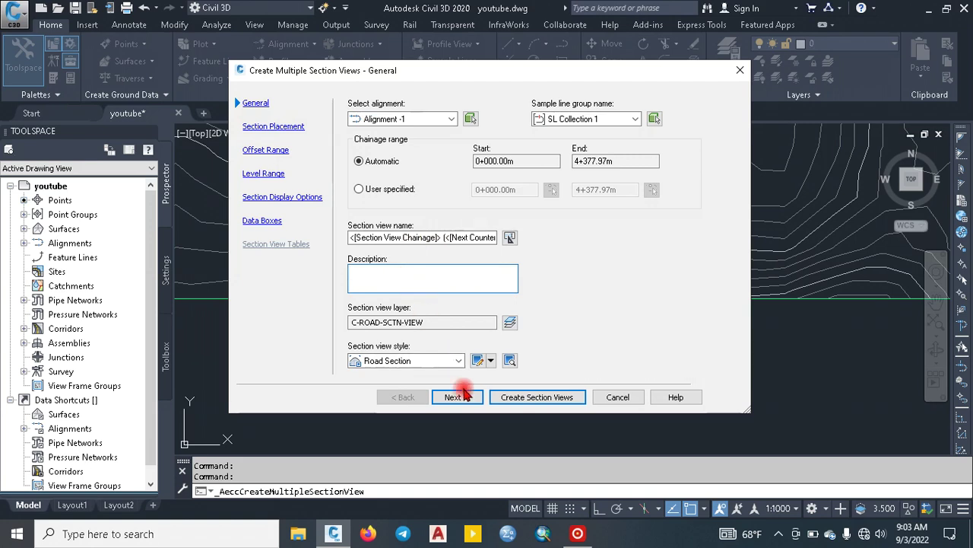
click(445, 361)
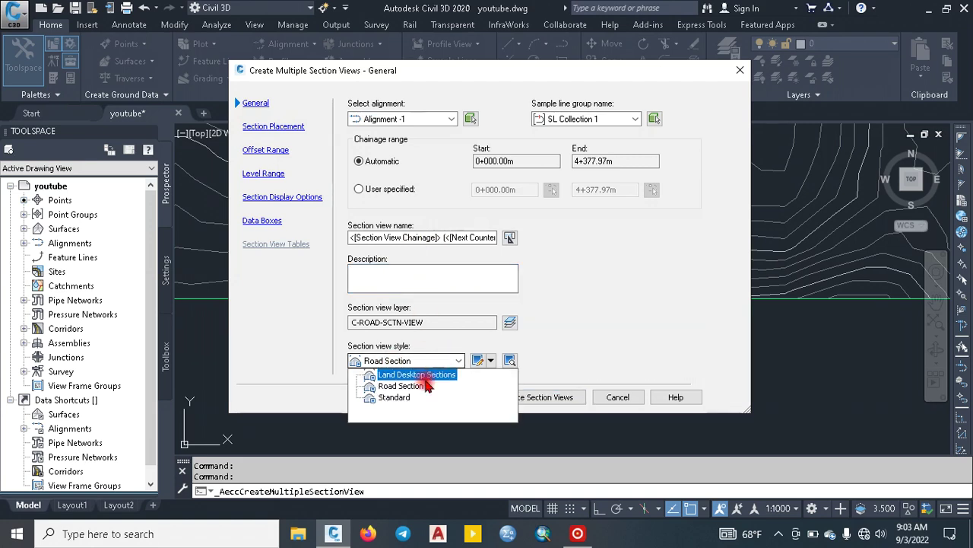
click(409, 386)
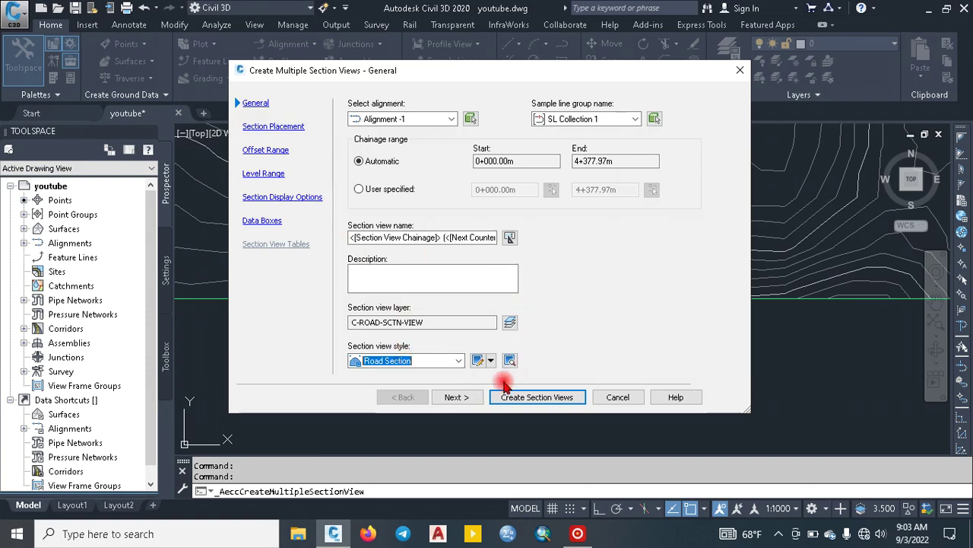
click(456, 397)
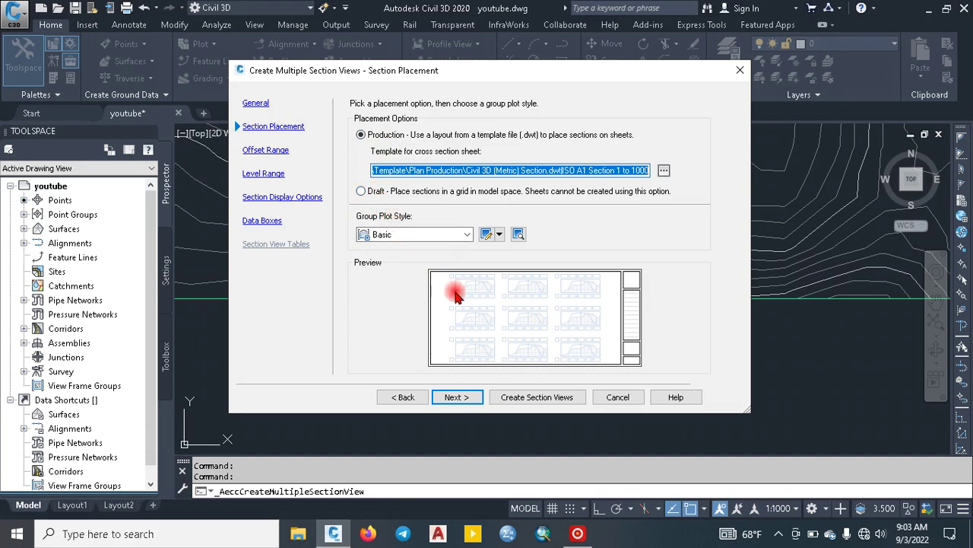
Try Draft placement, return to Production, and bring up the sheet template layouts
click(359, 191)
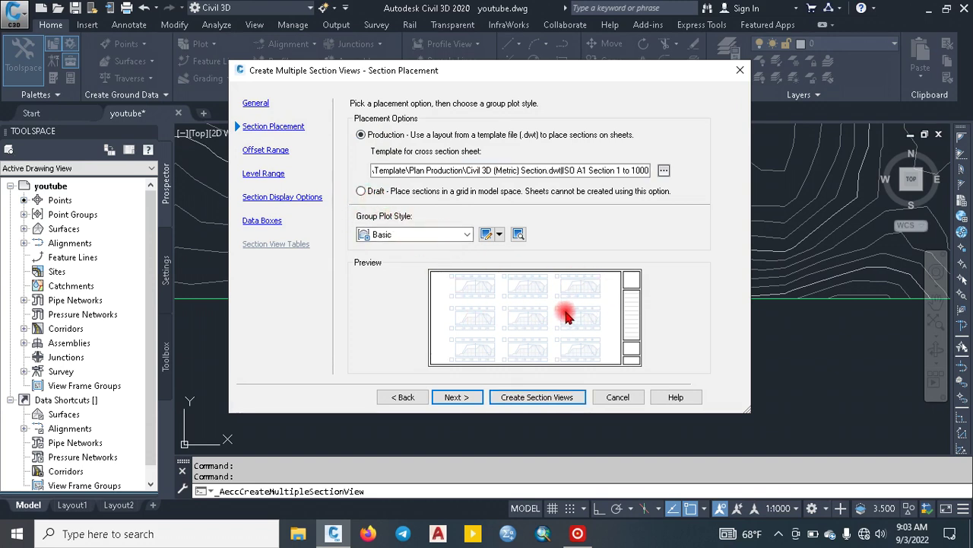
click(357, 191)
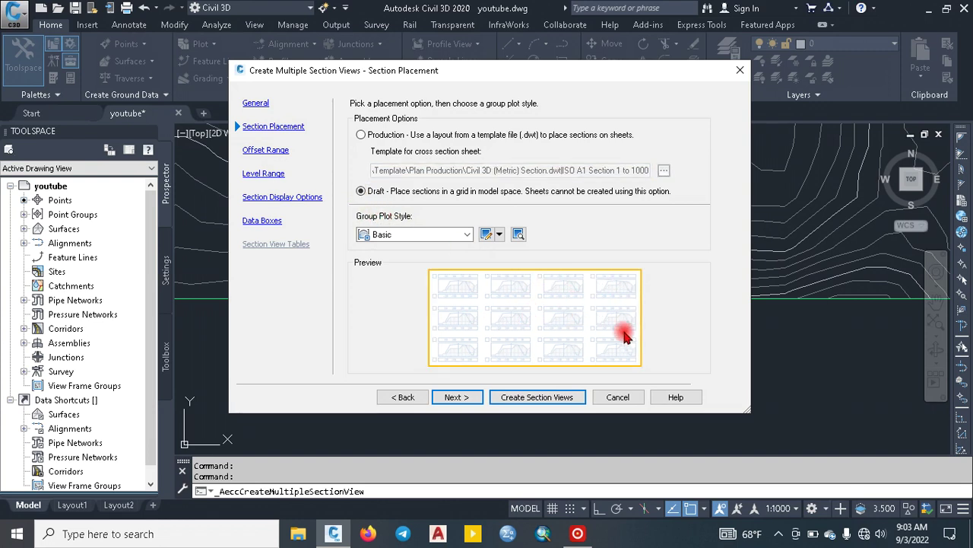
click(361, 135)
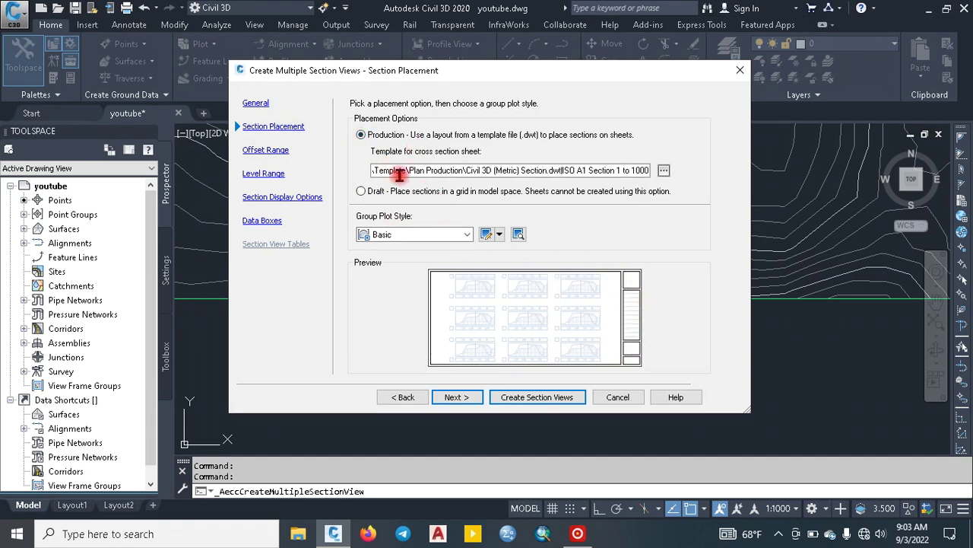
click(664, 170)
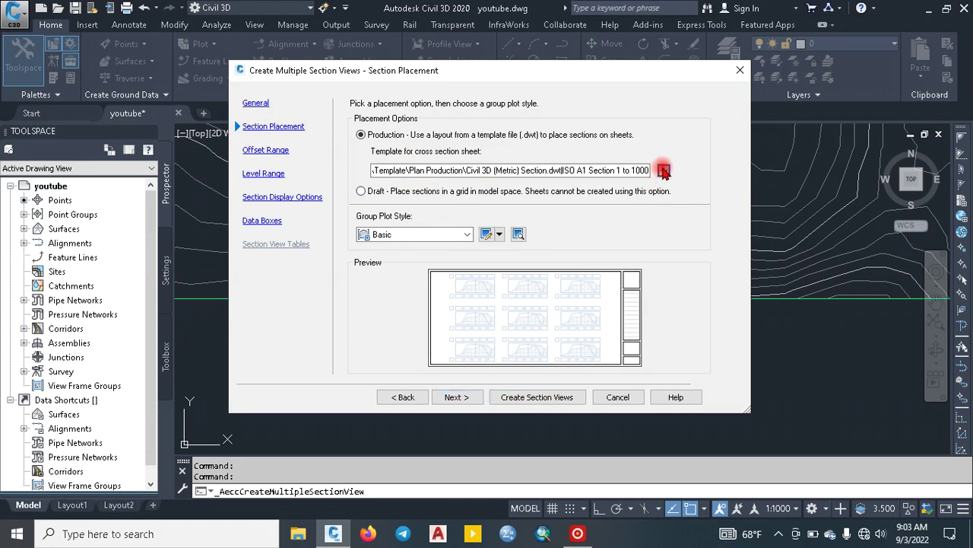
click(664, 171)
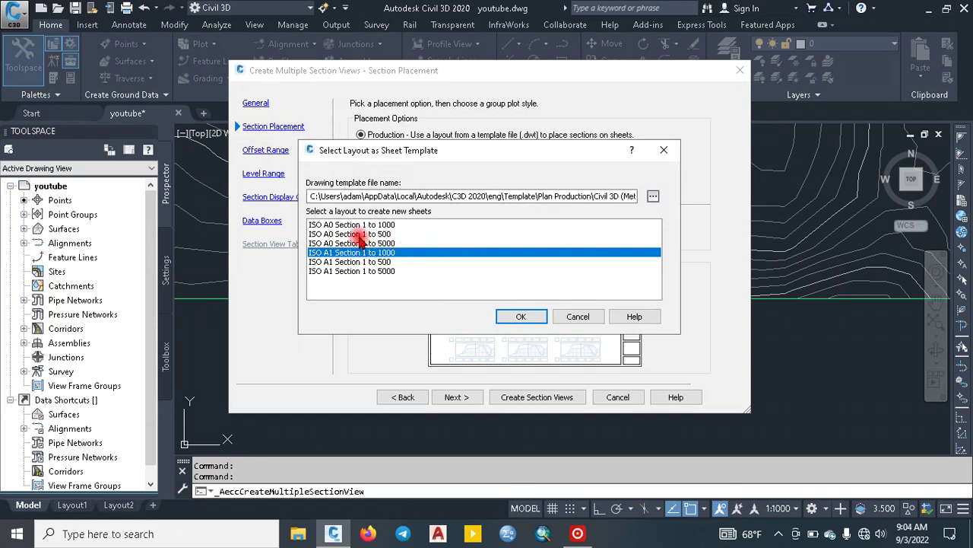
Keep the ISO A1 Section 1 to 1000 sheet layout and continue to Offset Range
click(654, 196)
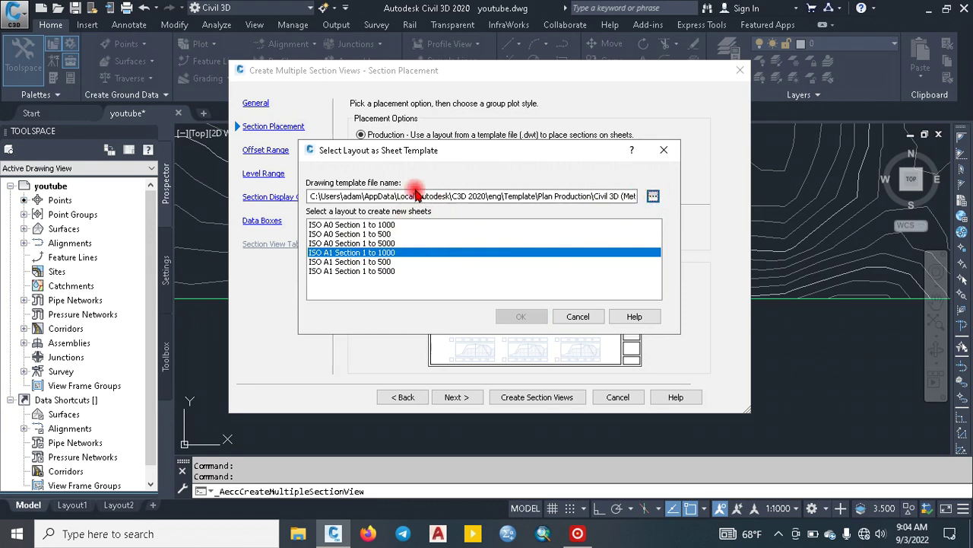
click(654, 197)
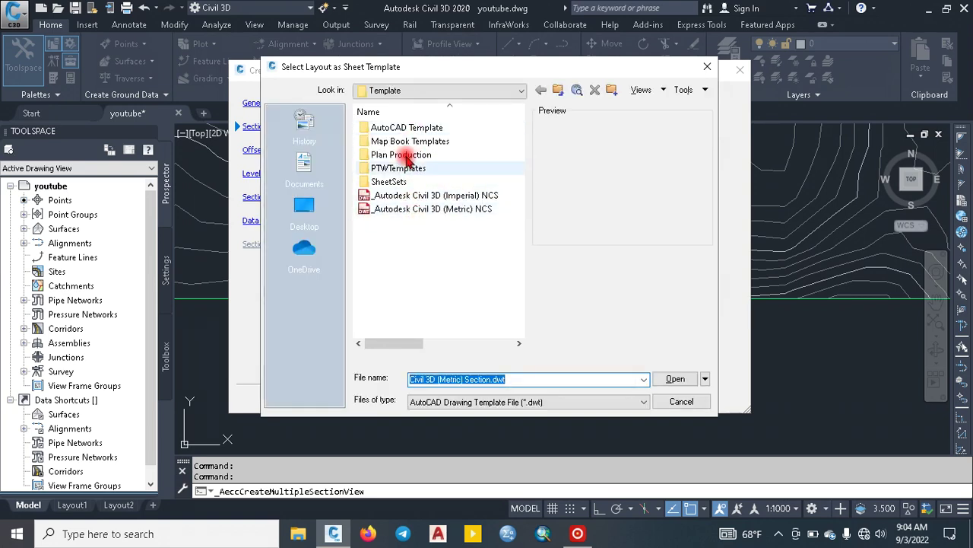
click(708, 66)
click(518, 315)
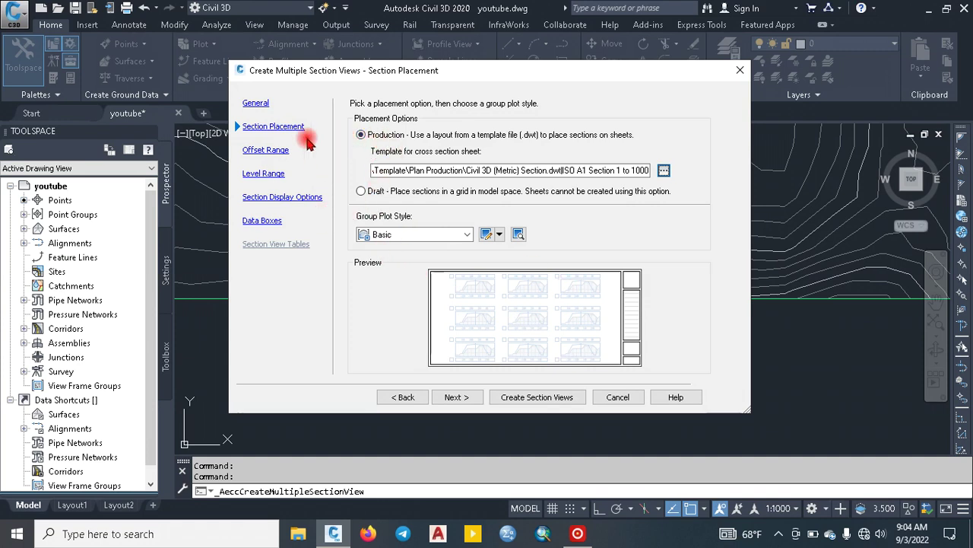
click(456, 397)
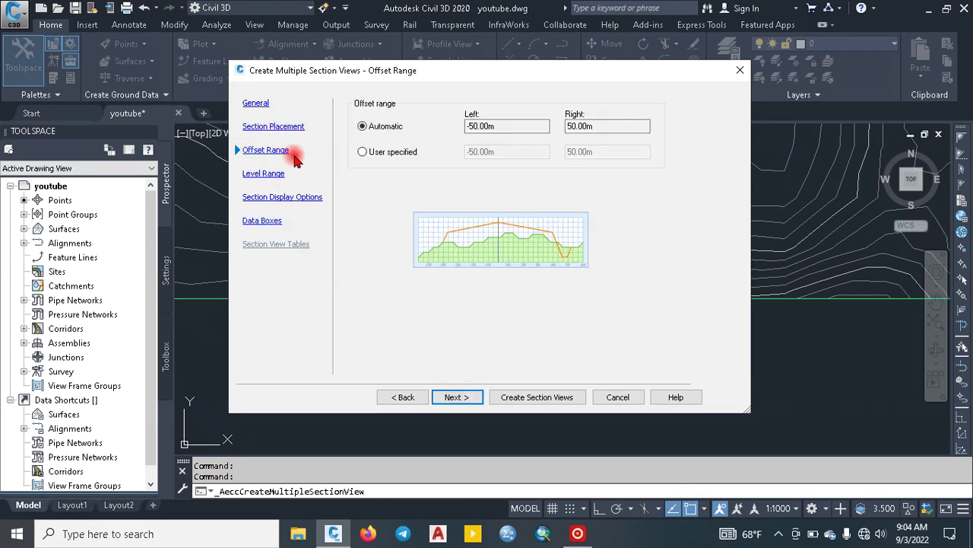
Accept automatic offset and level ranges and the unchanged s1 label set, advancing to Data Boxes
click(456, 399)
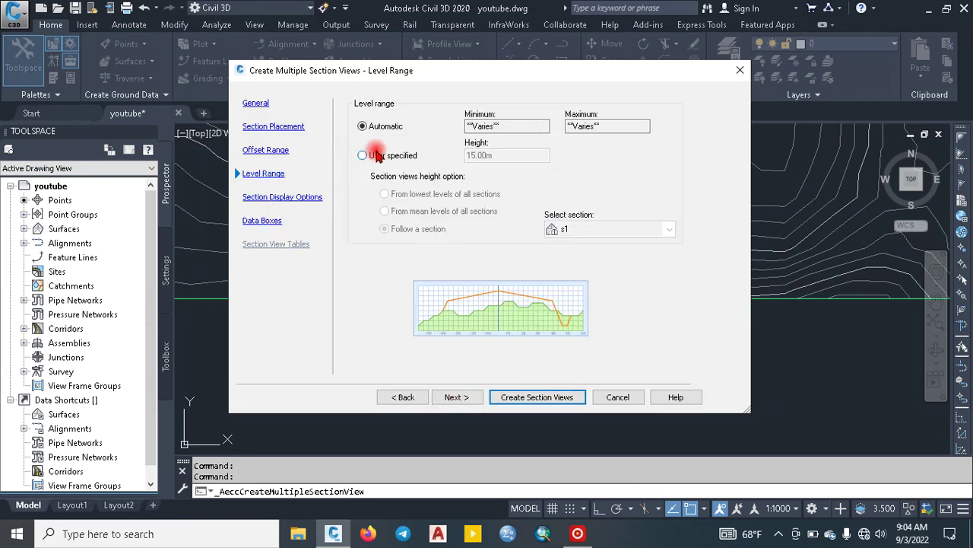
click(463, 397)
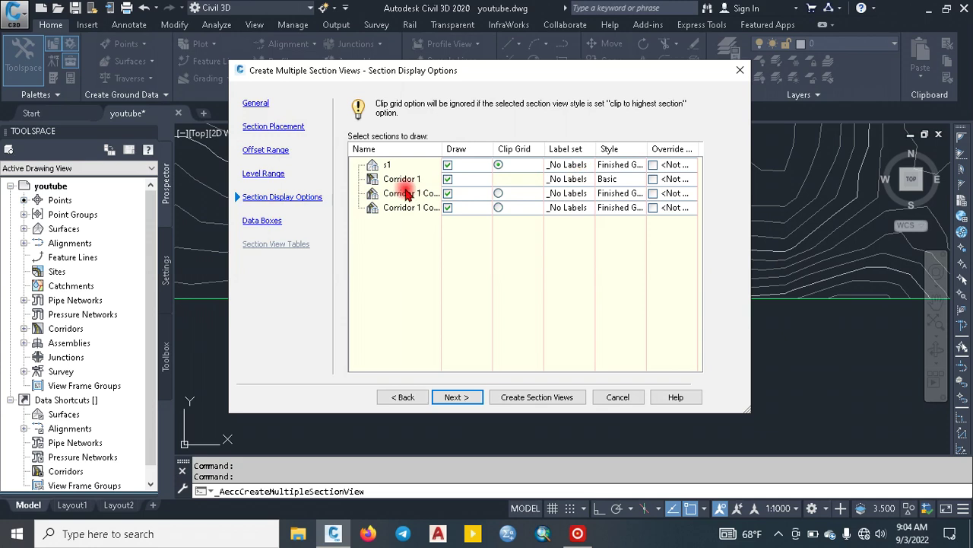
click(445, 208)
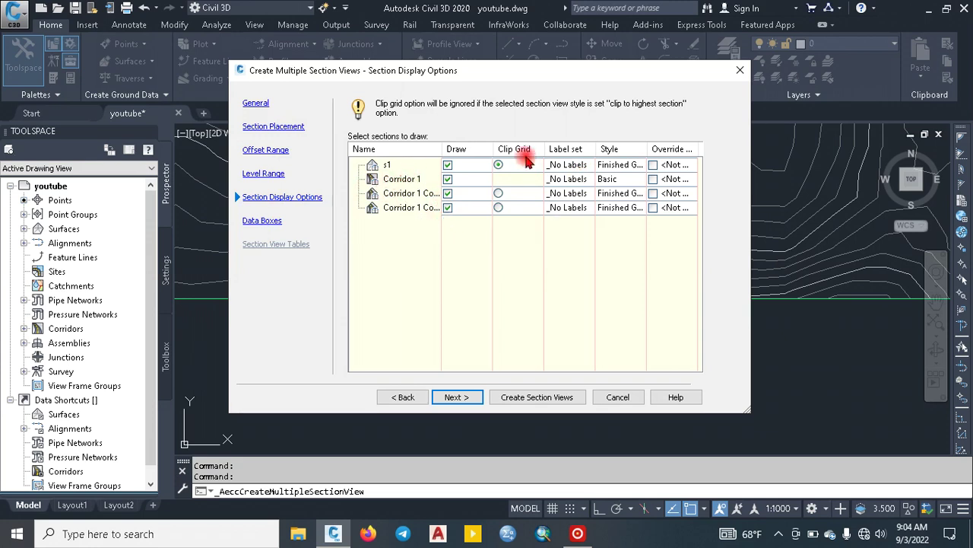
click(572, 166)
click(560, 167)
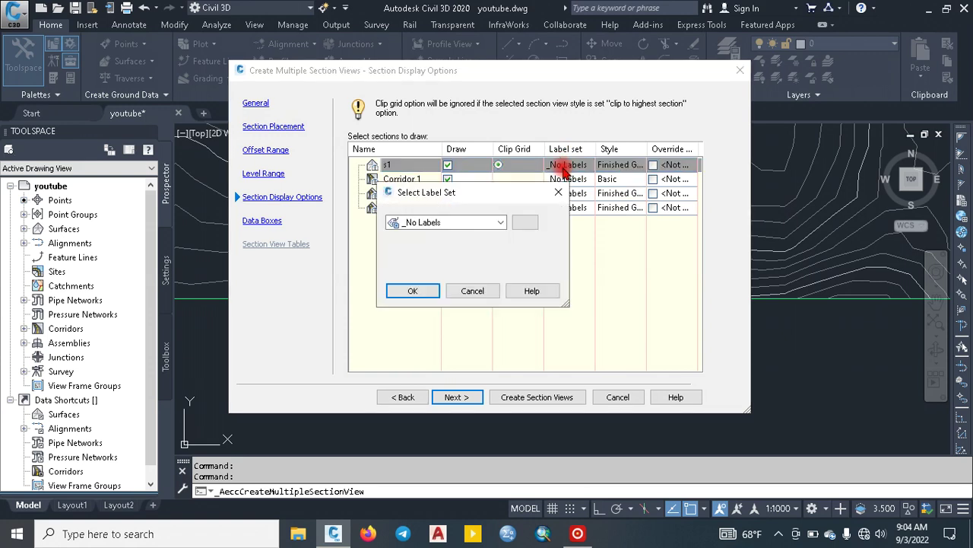
click(500, 221)
click(425, 259)
click(558, 192)
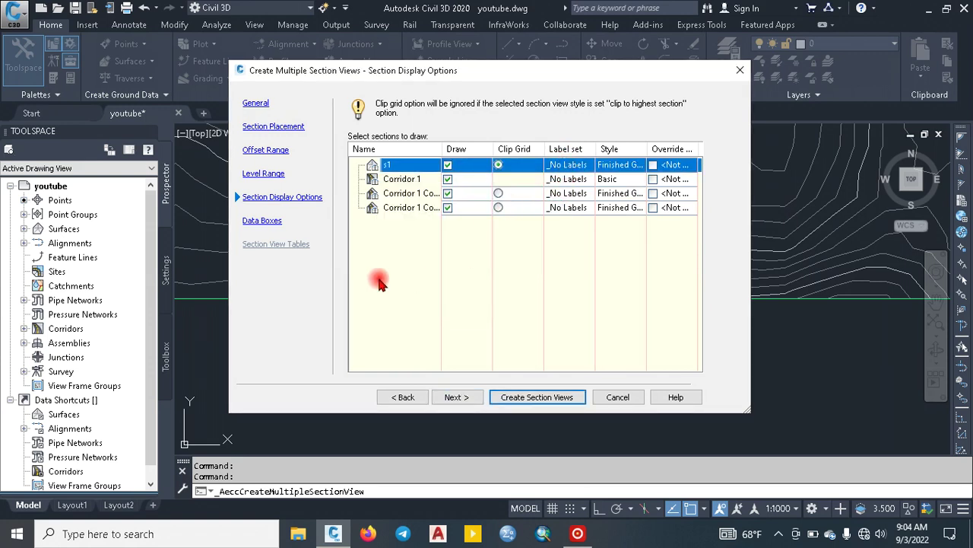
click(454, 397)
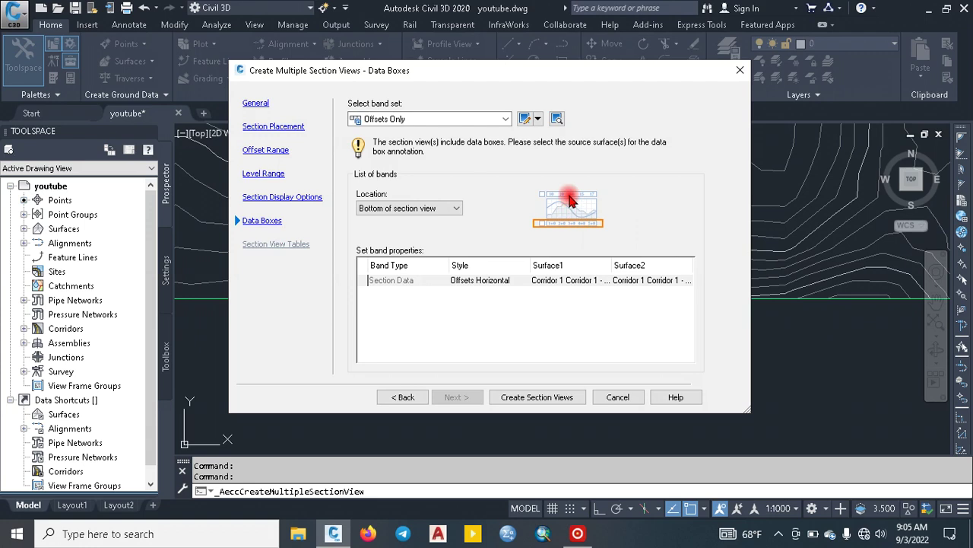
Keep 'Offsets Only' bands at the bottom of each section view and create the views
click(448, 210)
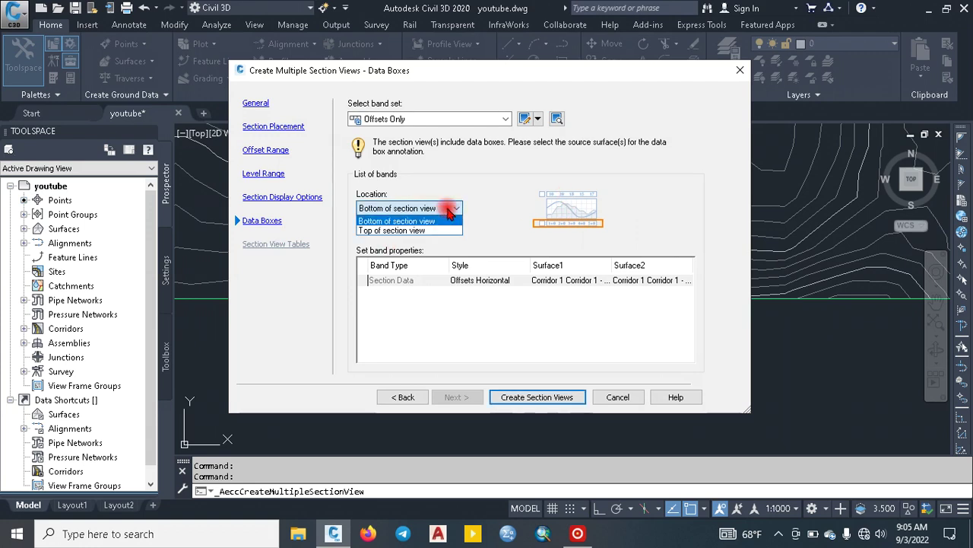
click(400, 221)
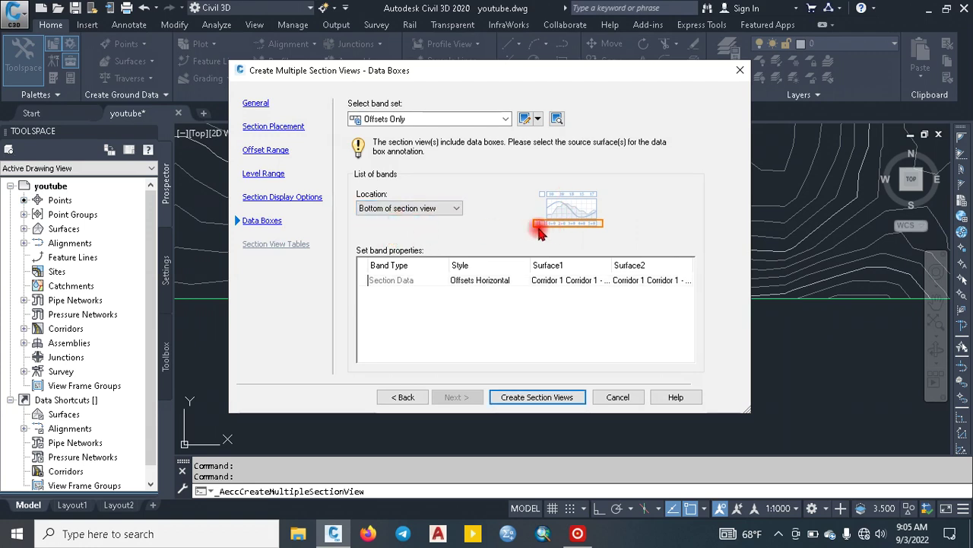
click(445, 122)
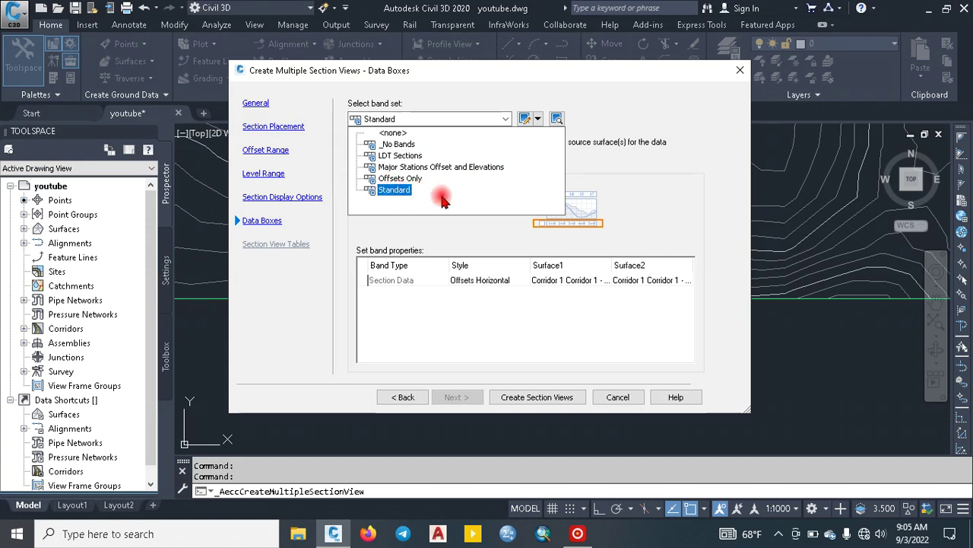
click(401, 179)
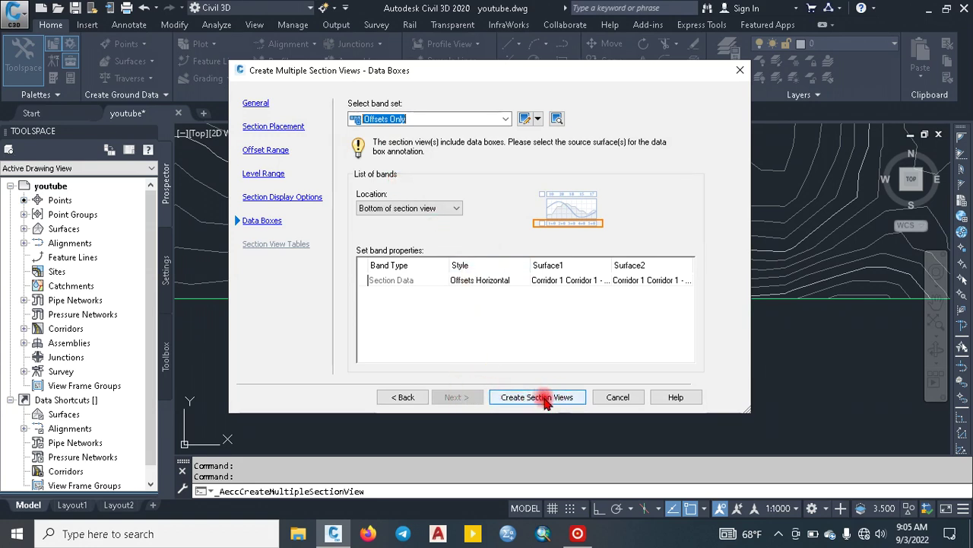
click(545, 399)
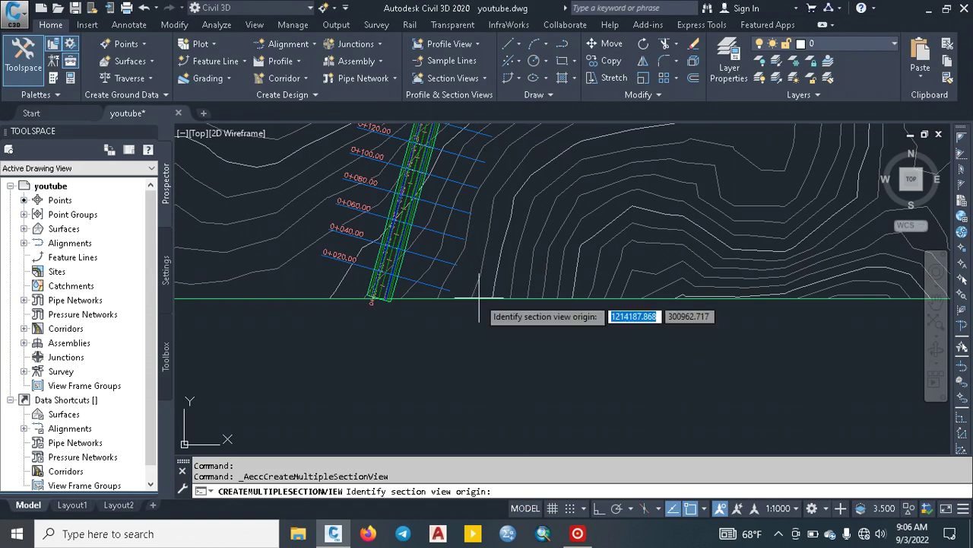
Zoom out and pick an empty point right of the surface as the production-sheet section views' origin
scroll(475, 343, down, 3)
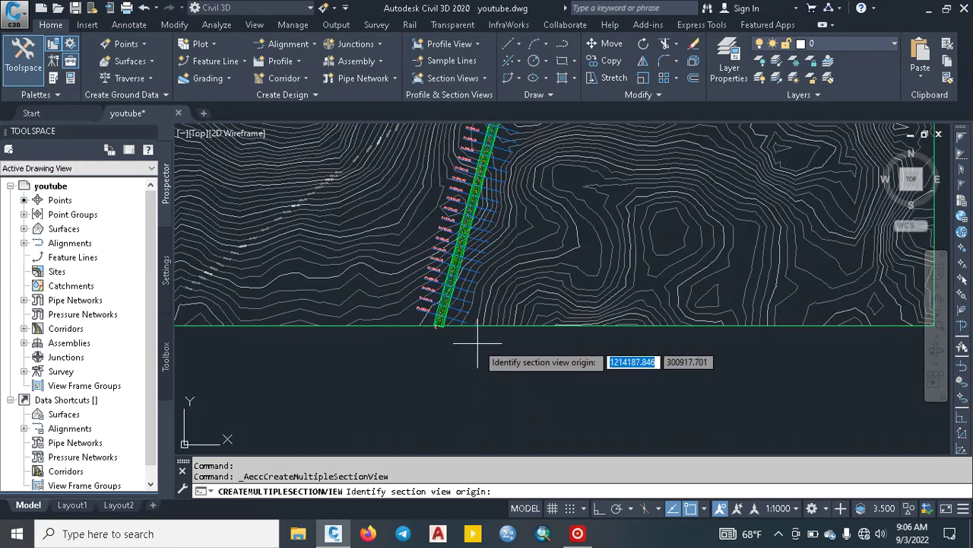
scroll(477, 343, down, 3)
scroll(477, 343, down, 5)
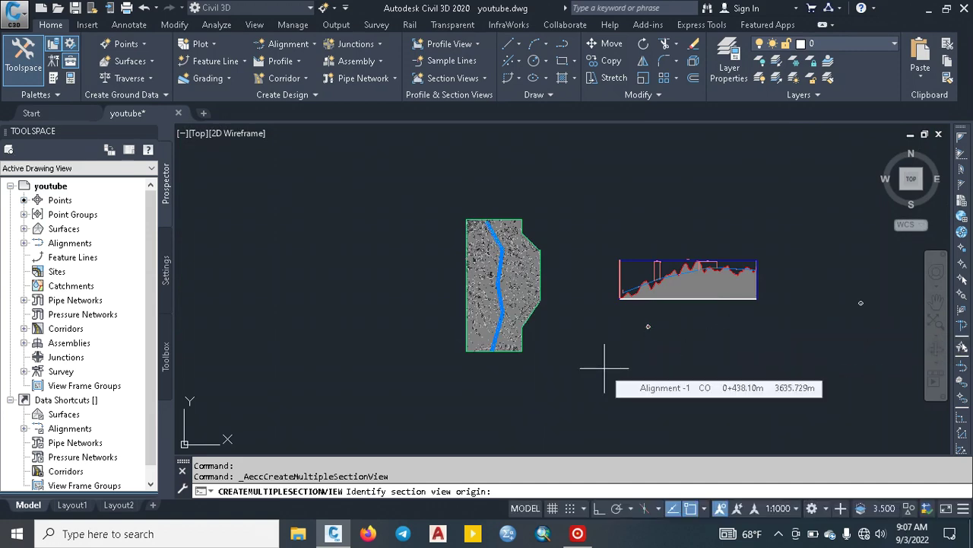
click(648, 327)
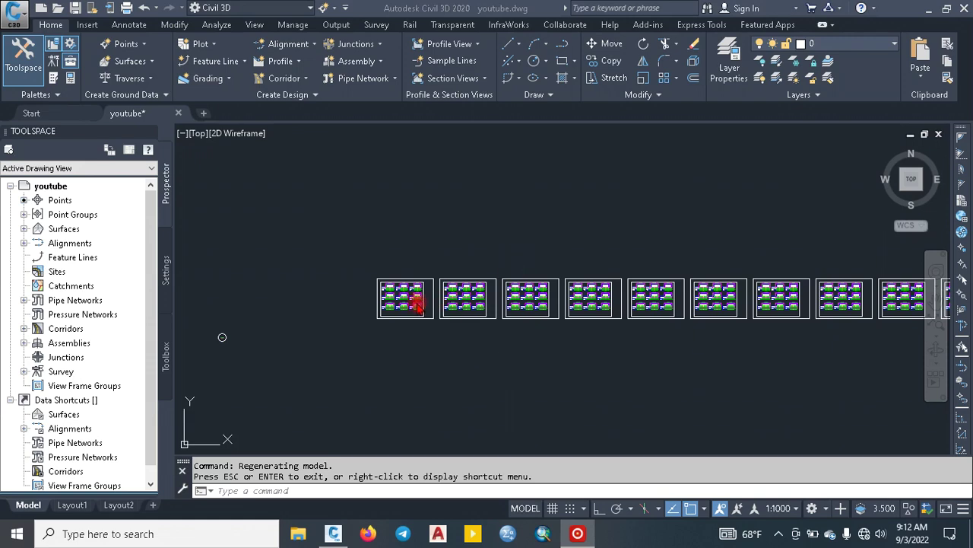
scroll(394, 298, up, 2)
scroll(396, 297, up, 3)
scroll(397, 295, up, 3)
scroll(400, 292, up, 3)
scroll(400, 292, up, 2)
scroll(400, 293, up, 2)
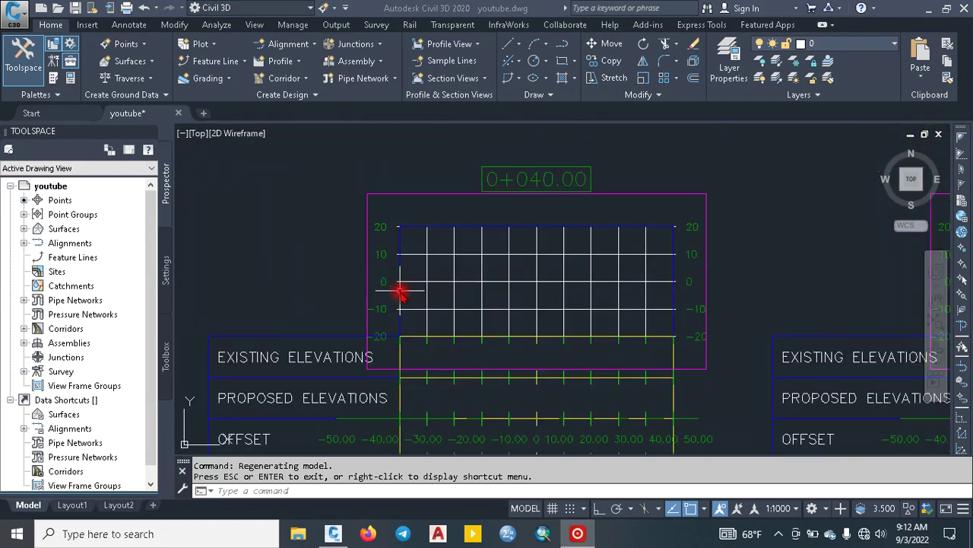
scroll(400, 293, down, 3)
scroll(398, 289, down, 3)
scroll(398, 289, down, 2)
scroll(398, 291, down, 1)
scroll(563, 308, down, 1)
scroll(584, 311, down, 3)
scroll(586, 310, up, 4)
scroll(587, 311, up, 4)
scroll(588, 310, up, 2)
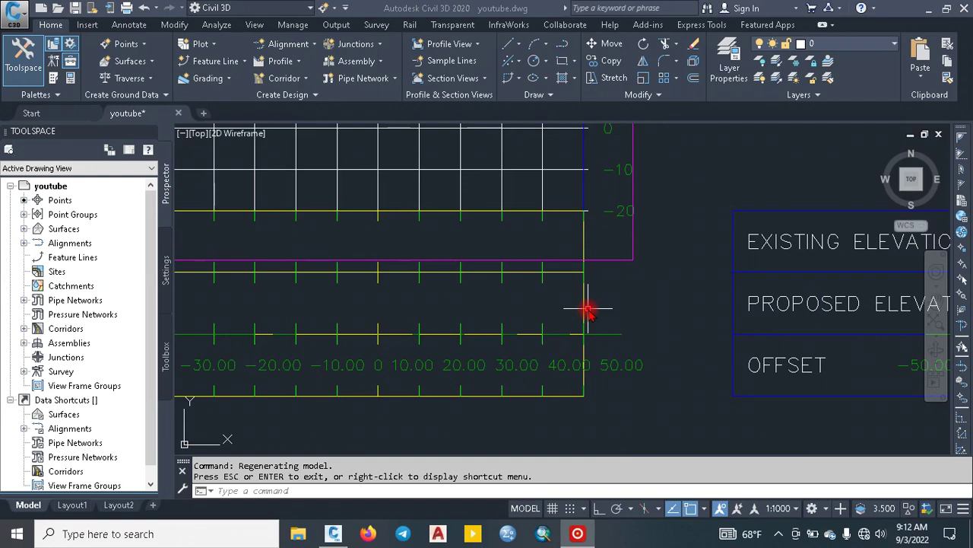
scroll(588, 310, down, 2)
scroll(588, 310, down, 3)
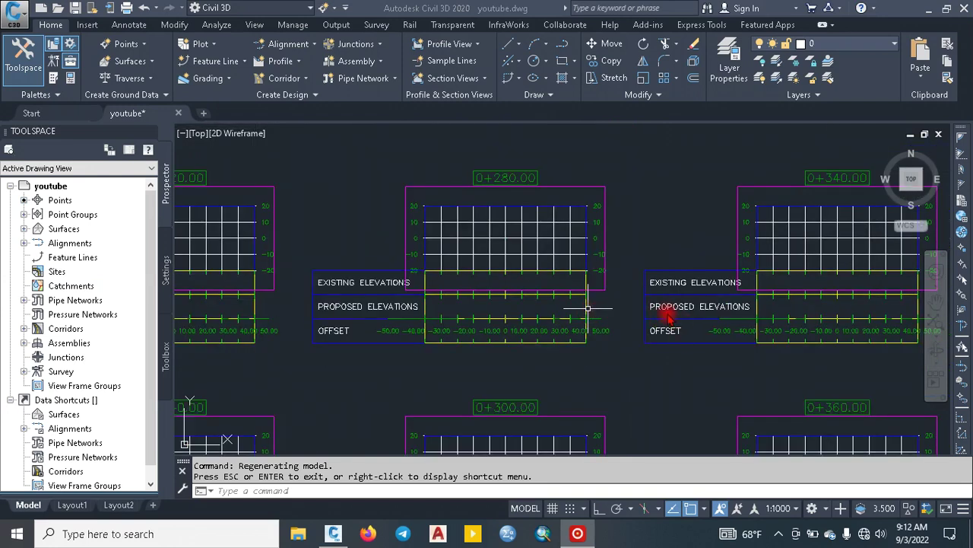
scroll(668, 314, down, 2)
scroll(668, 314, down, 2)
scroll(668, 313, down, 2)
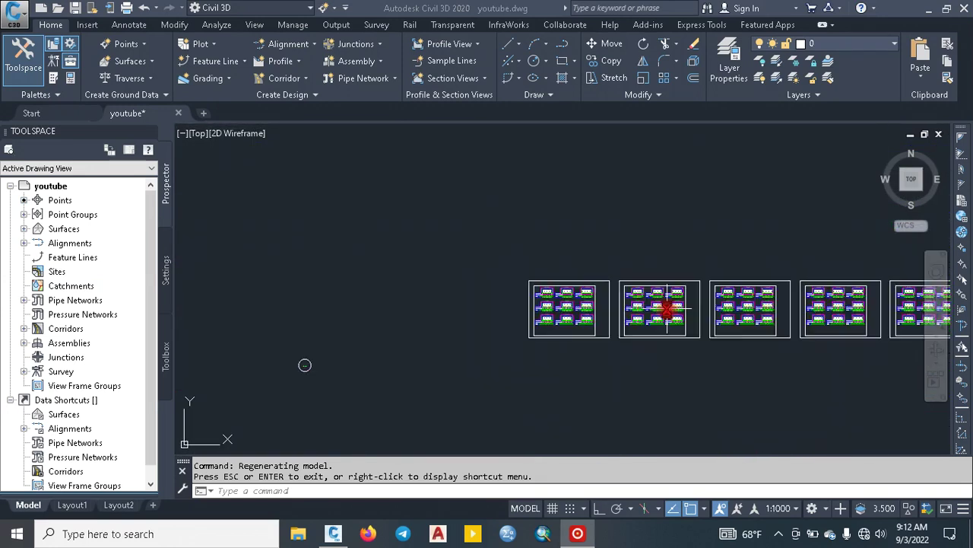
scroll(668, 313, down, 2)
scroll(667, 315, down, 2)
scroll(668, 315, down, 2)
scroll(669, 314, down, 1)
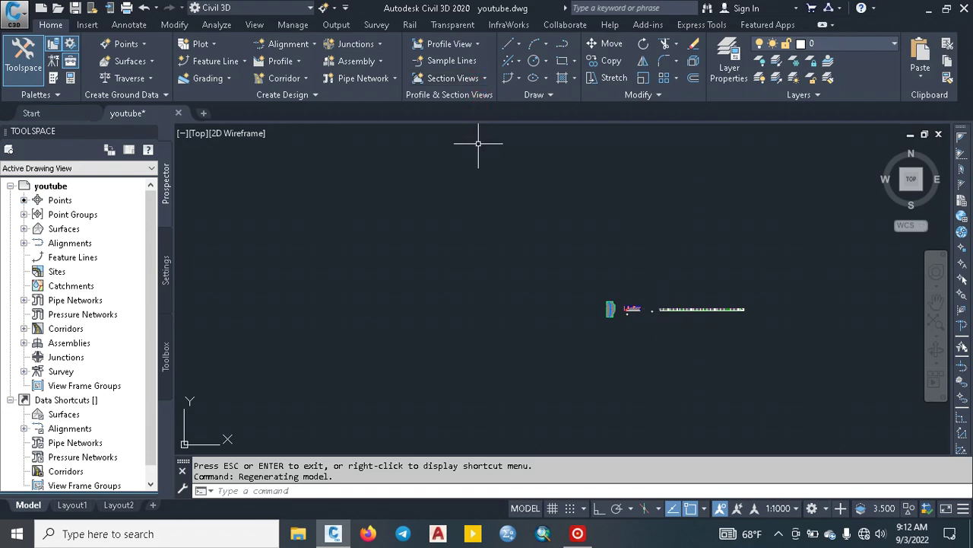
Create multiple section views with Draft placement and default ranges, picking the grid origin
click(484, 80)
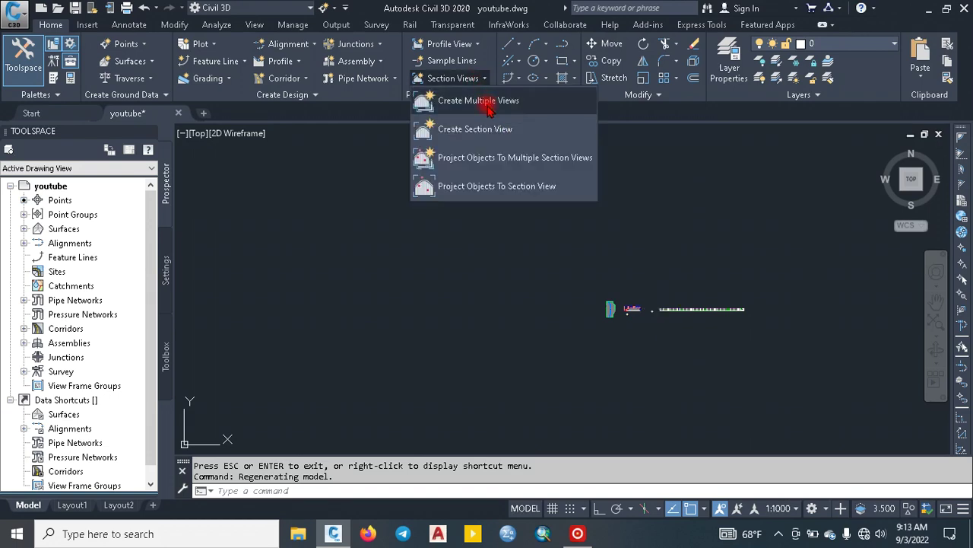
click(485, 103)
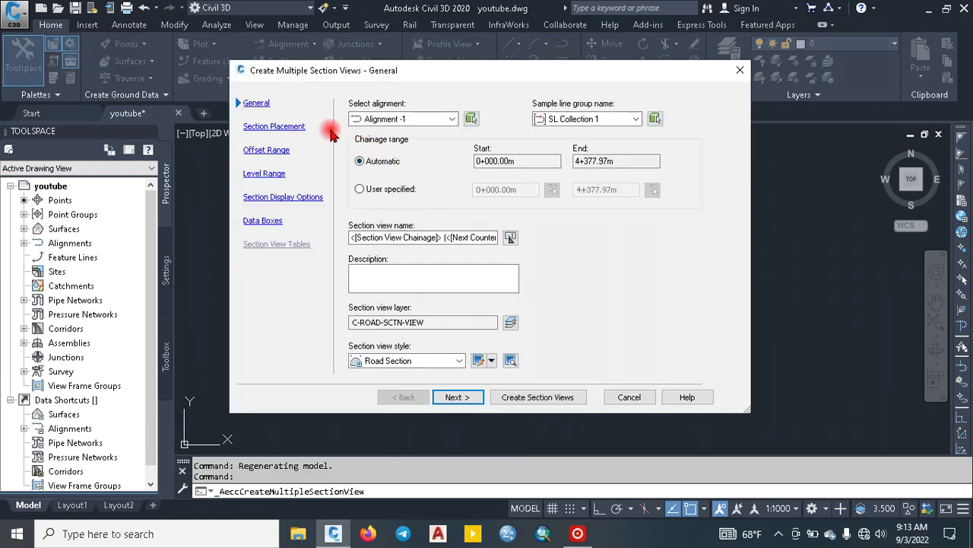
click(478, 397)
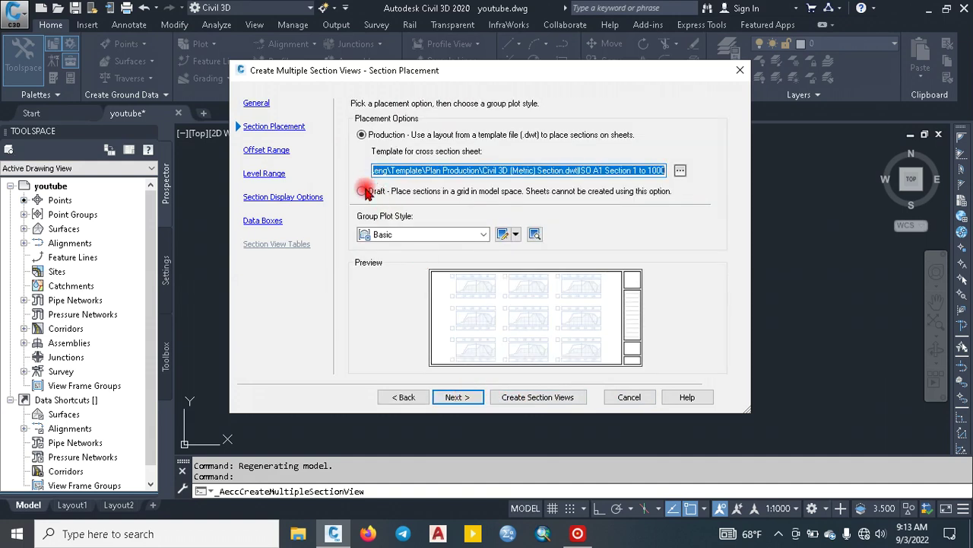
click(362, 191)
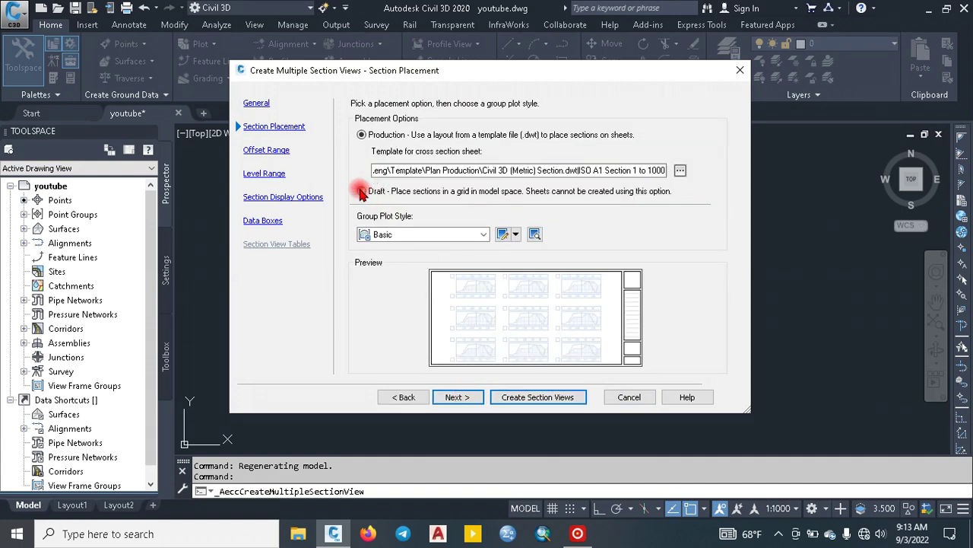
click(473, 397)
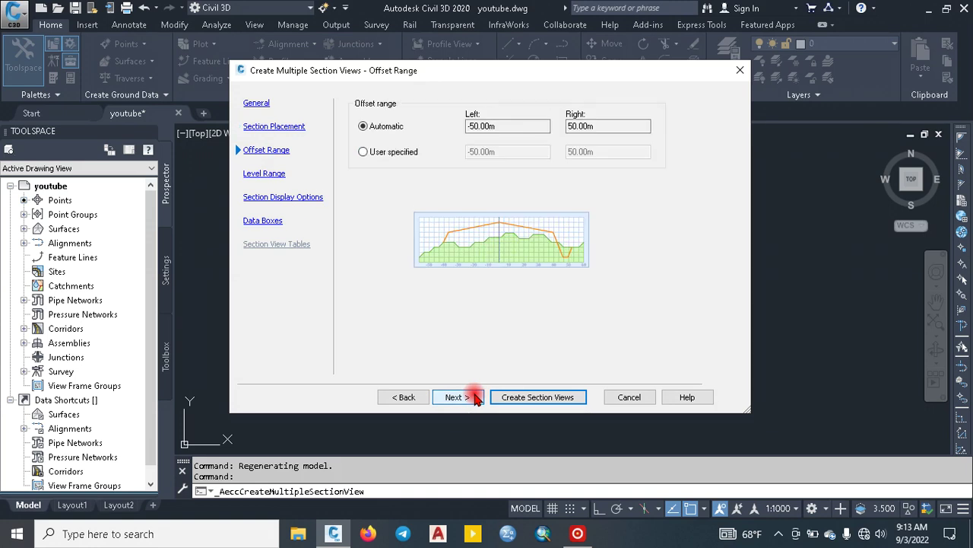
click(475, 397)
click(475, 397)
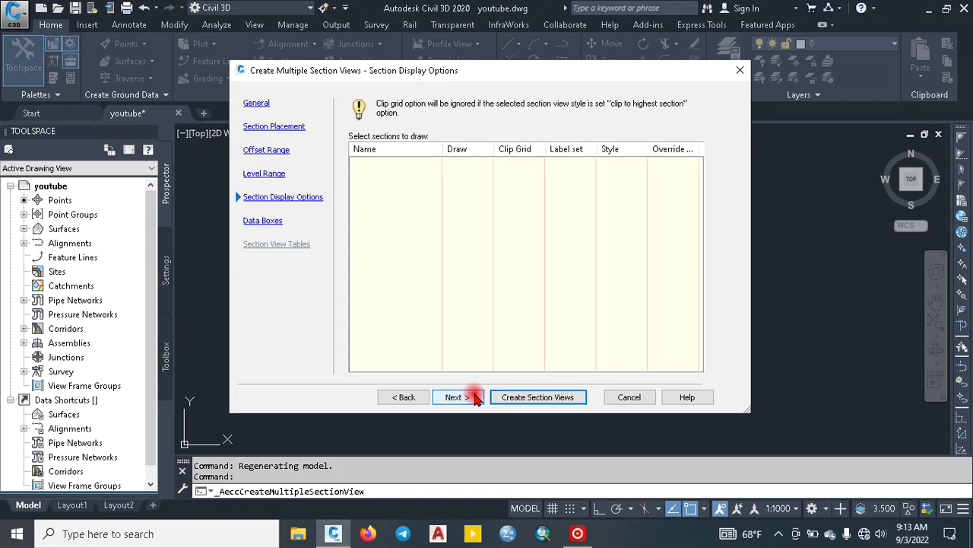
click(475, 397)
click(502, 401)
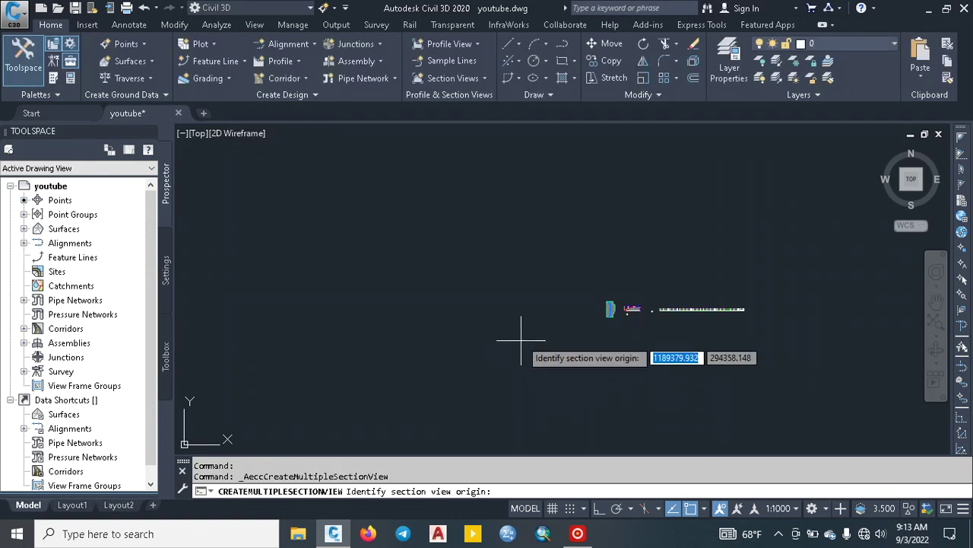
click(675, 327)
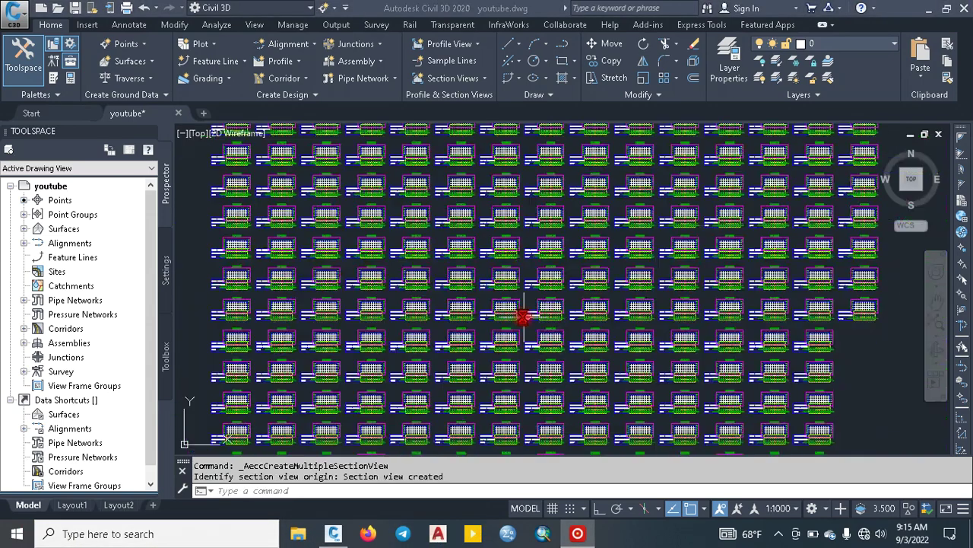
Zoom in and out to inspect the draft grid of section views in model space
scroll(525, 319, down, 5)
scroll(533, 323, down, 2)
scroll(536, 327, up, 8)
scroll(537, 330, up, 3)
scroll(539, 330, up, 5)
scroll(539, 330, up, 2)
scroll(540, 333, down, 4)
scroll(540, 334, down, 5)
scroll(541, 332, down, 3)
scroll(541, 330, down, 1)
scroll(540, 329, up, 1)
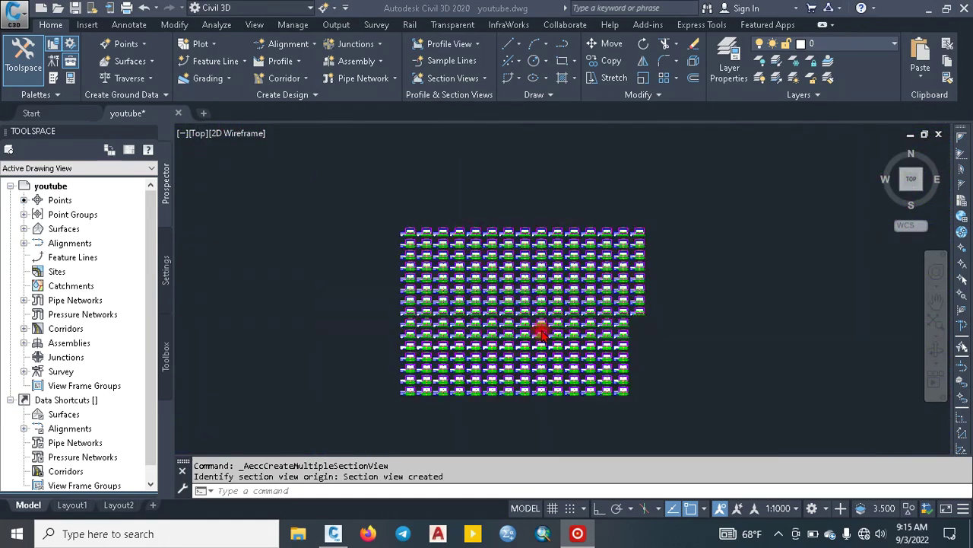
scroll(540, 328, down, 5)
scroll(542, 332, up, 8)
scroll(541, 331, down, 5)
scroll(543, 332, down, 7)
scroll(541, 331, up, 10)
scroll(542, 331, up, 7)
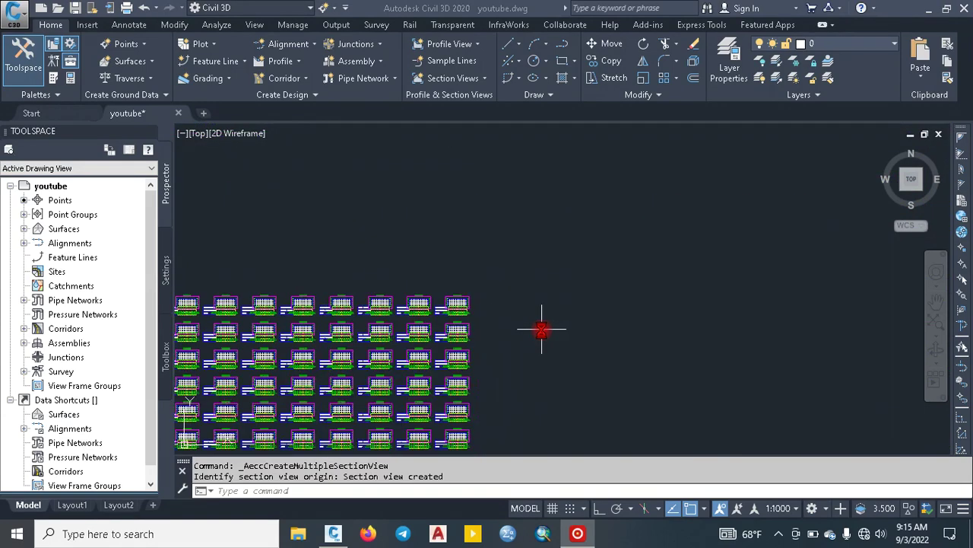
scroll(542, 331, down, 7)
scroll(542, 330, down, 5)
scroll(542, 331, up, 4)
scroll(541, 332, up, 5)
scroll(541, 331, down, 8)
scroll(541, 330, down, 4)
scroll(541, 331, down, 2)
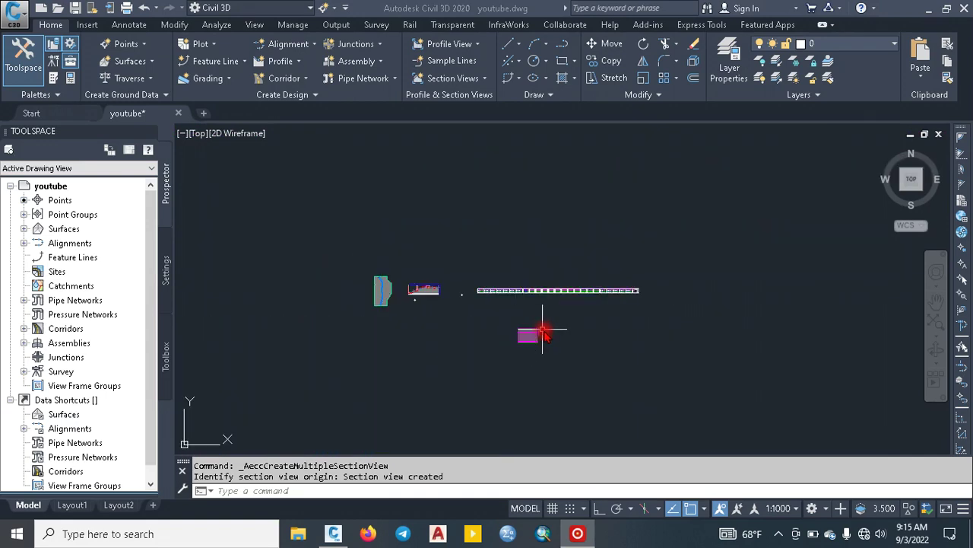
scroll(542, 329, up, 2)
scroll(532, 331, up, 6)
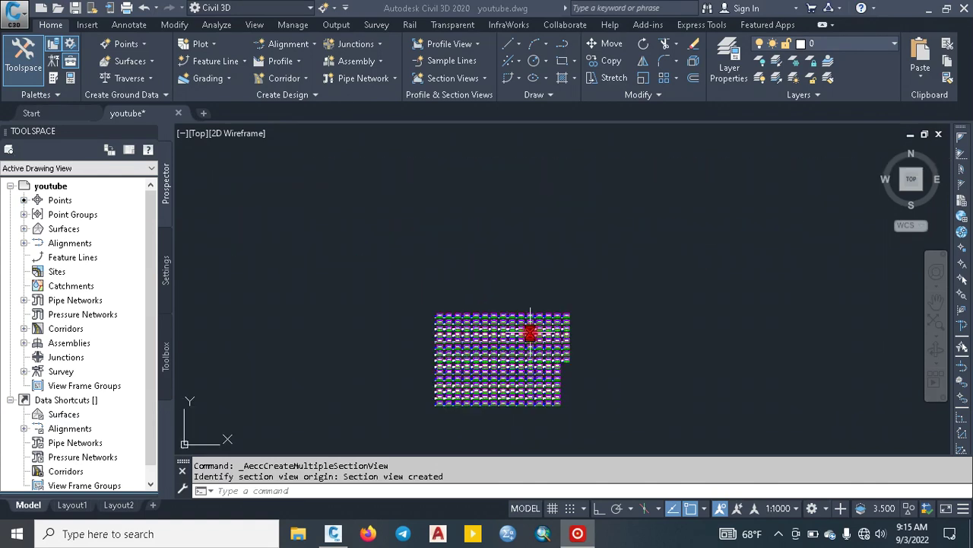